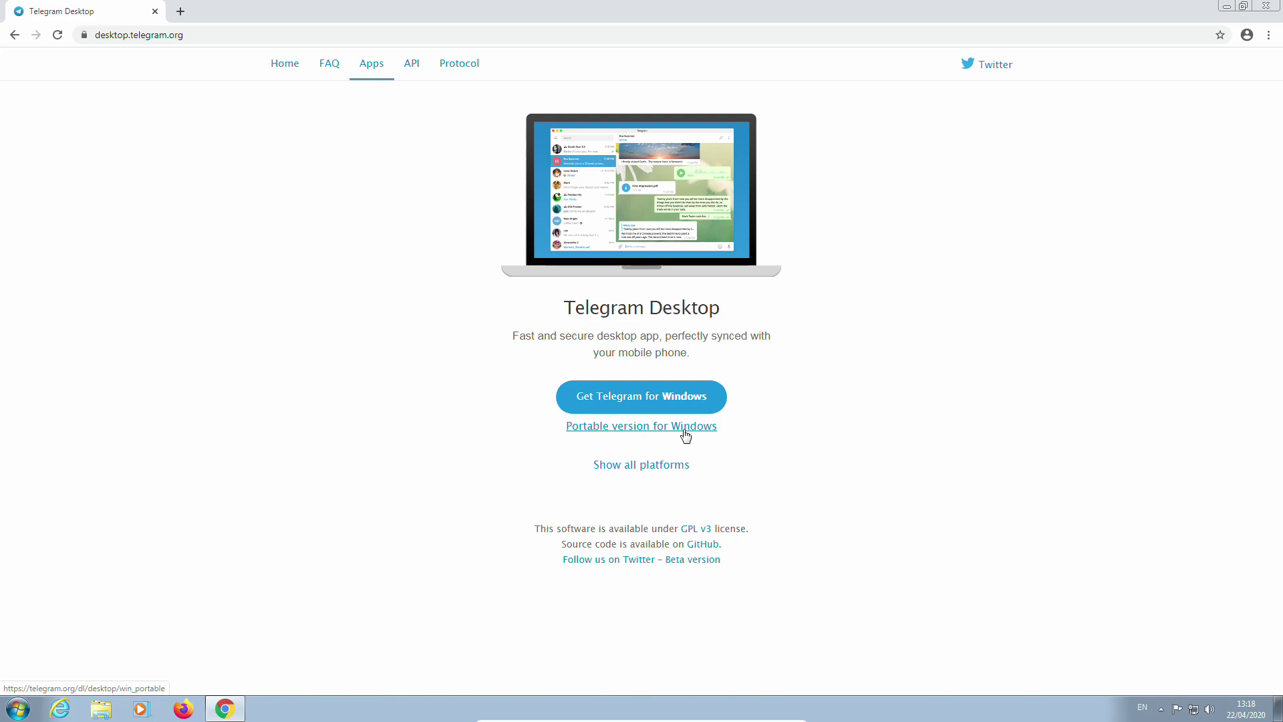
Show all platforms and download the portable Windows package tportable.2.0.1.zip.
left_click(642, 466)
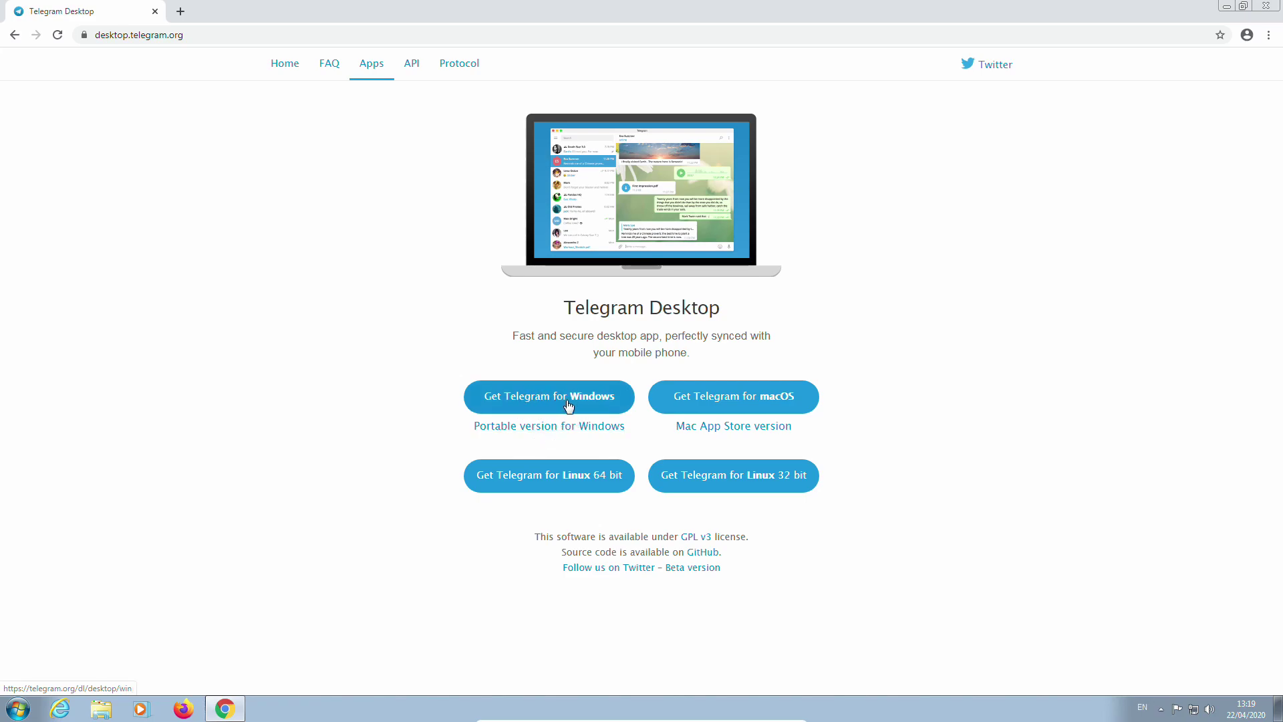
left_click(531, 429)
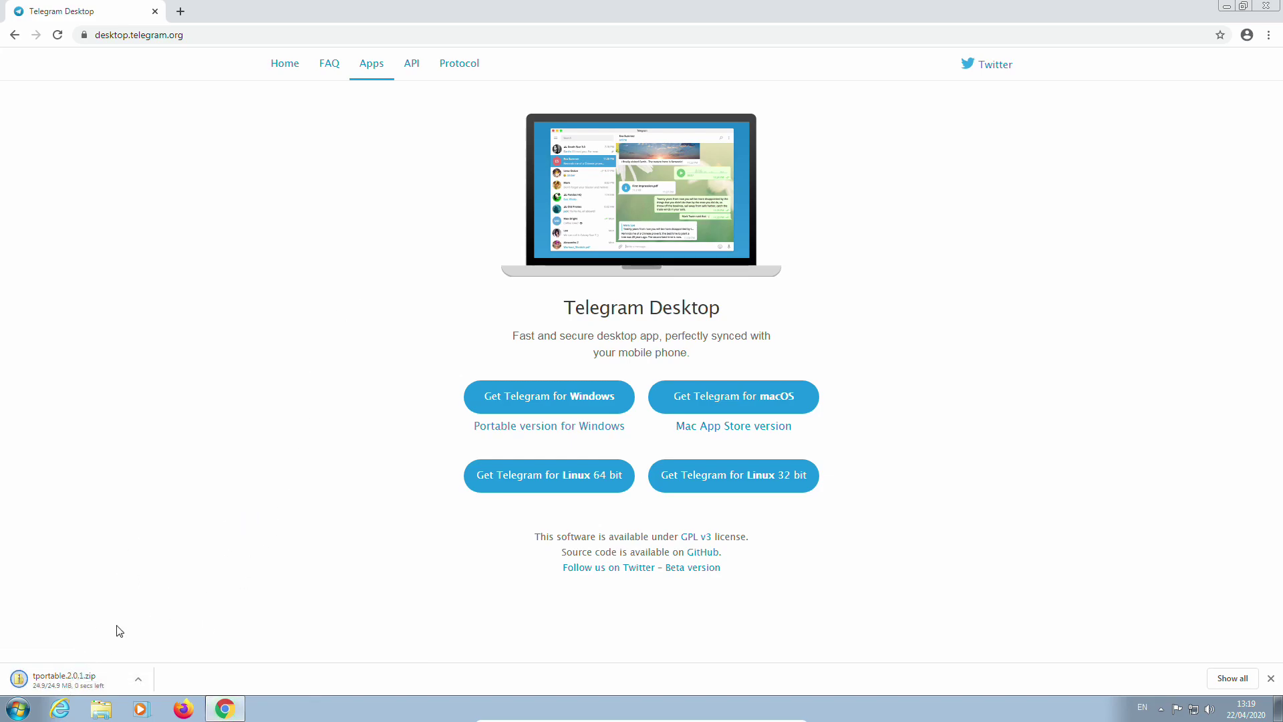
Copy Telegram.exe from the Telegram folder in tportable.2.0.1.zip onto the desktop, then close the archive.
left_click(53, 682)
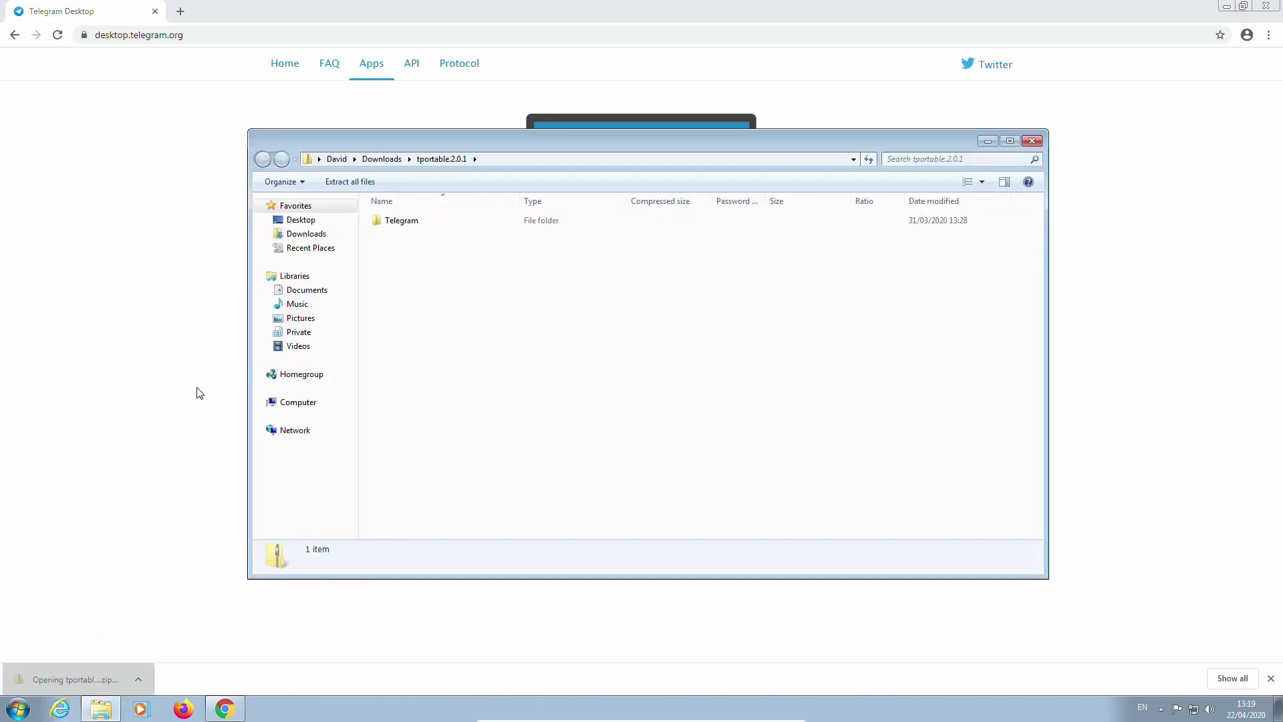
double_click(401, 222)
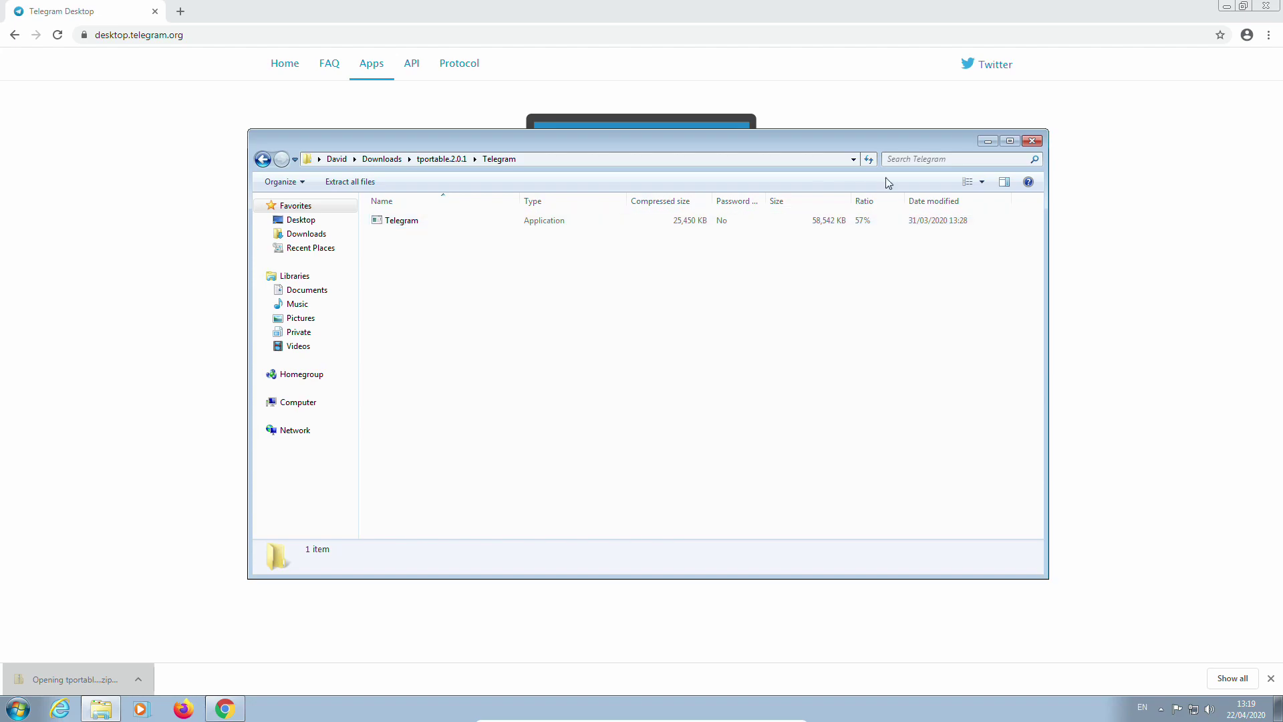
left_click(1225, 8)
left_click_drag(387, 216, 40, 201)
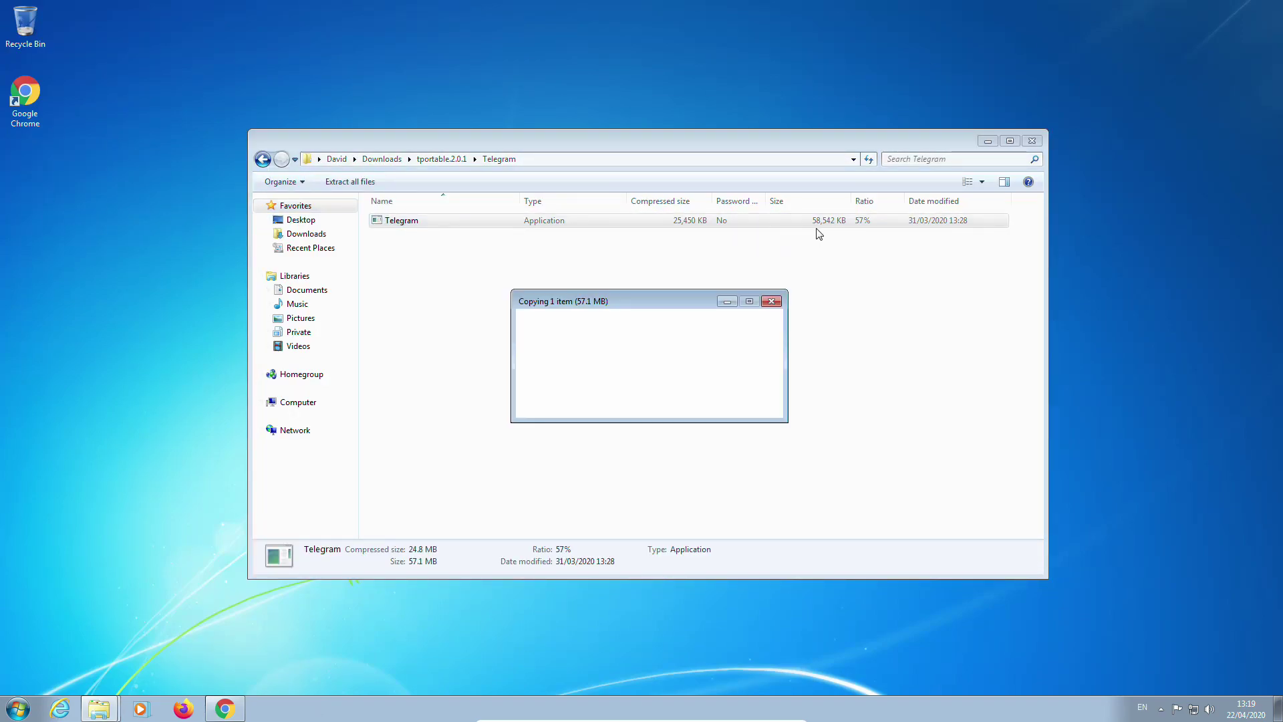
left_click(1032, 142)
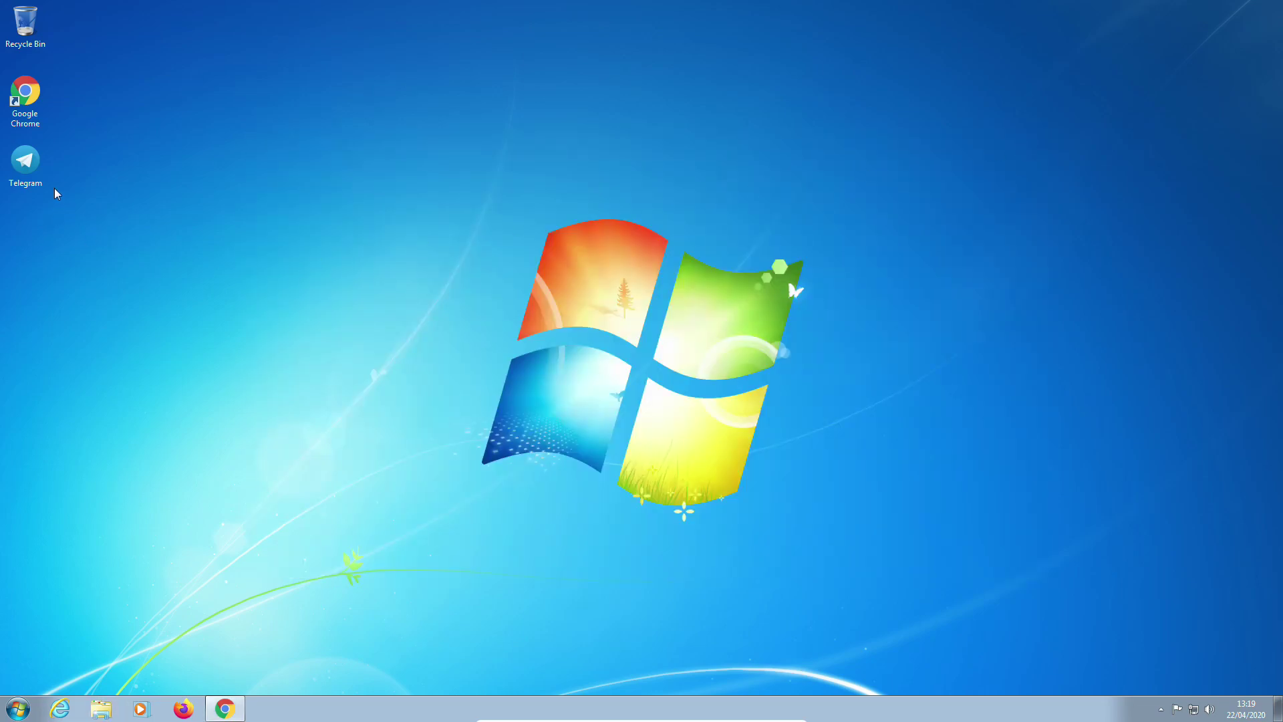
Launch the desktop Telegram copy and sign in with the phone number and received login code.
double_click(26, 162)
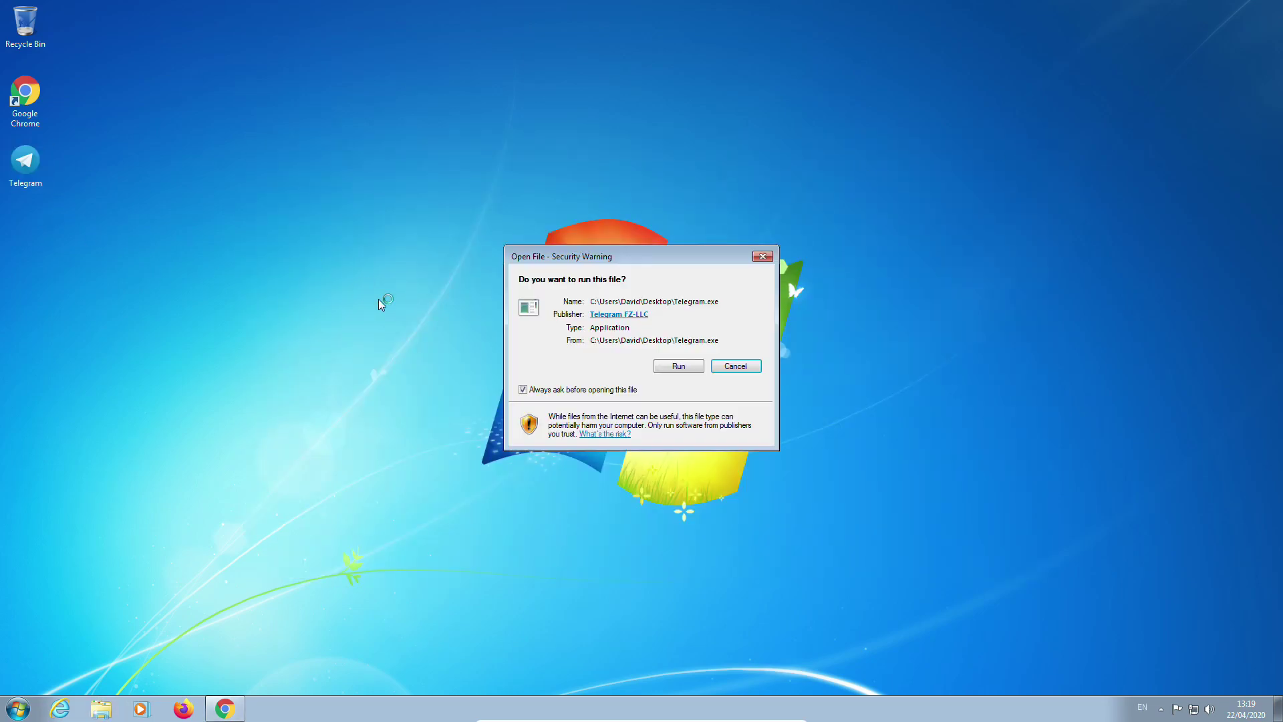
left_click(668, 368)
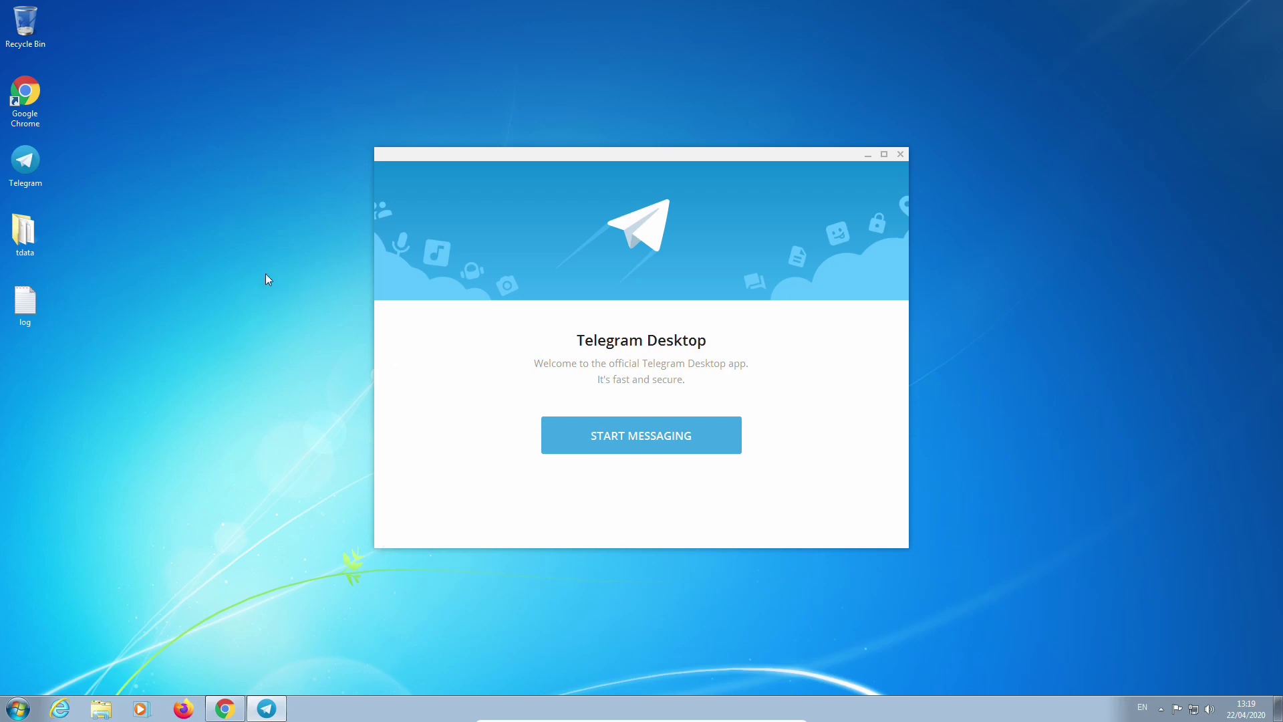
left_click(650, 440)
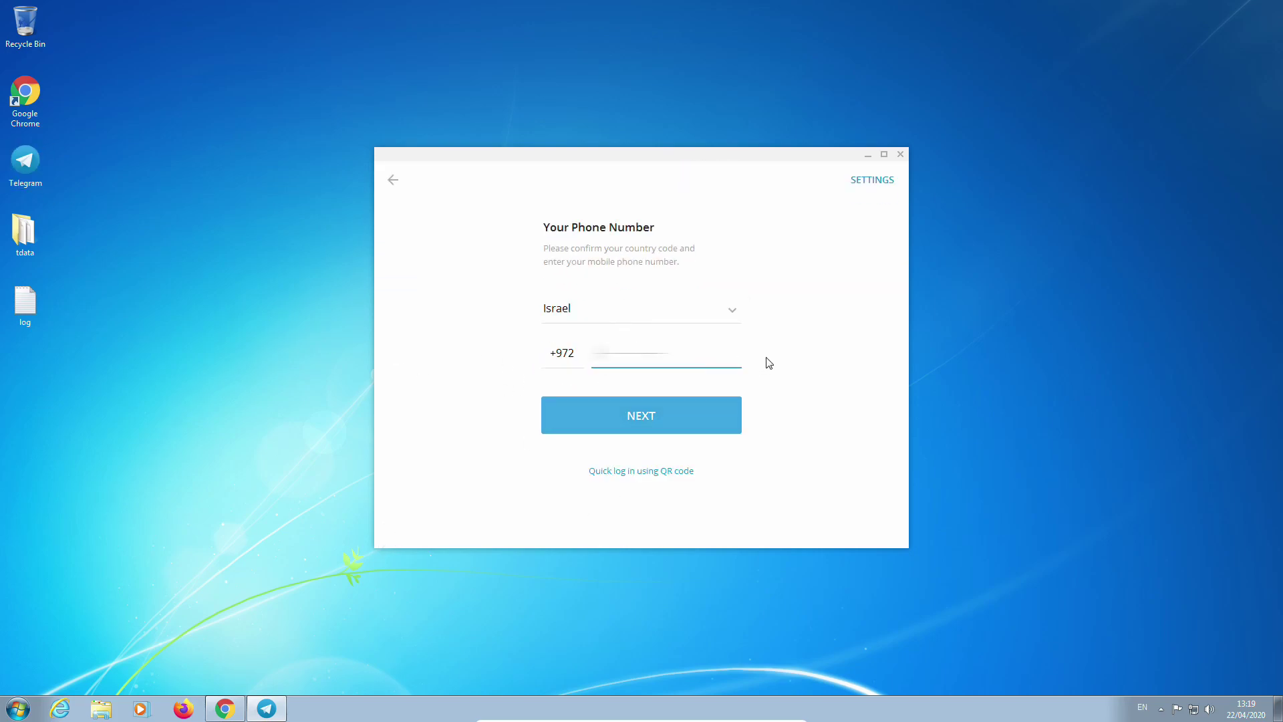
left_click(647, 421)
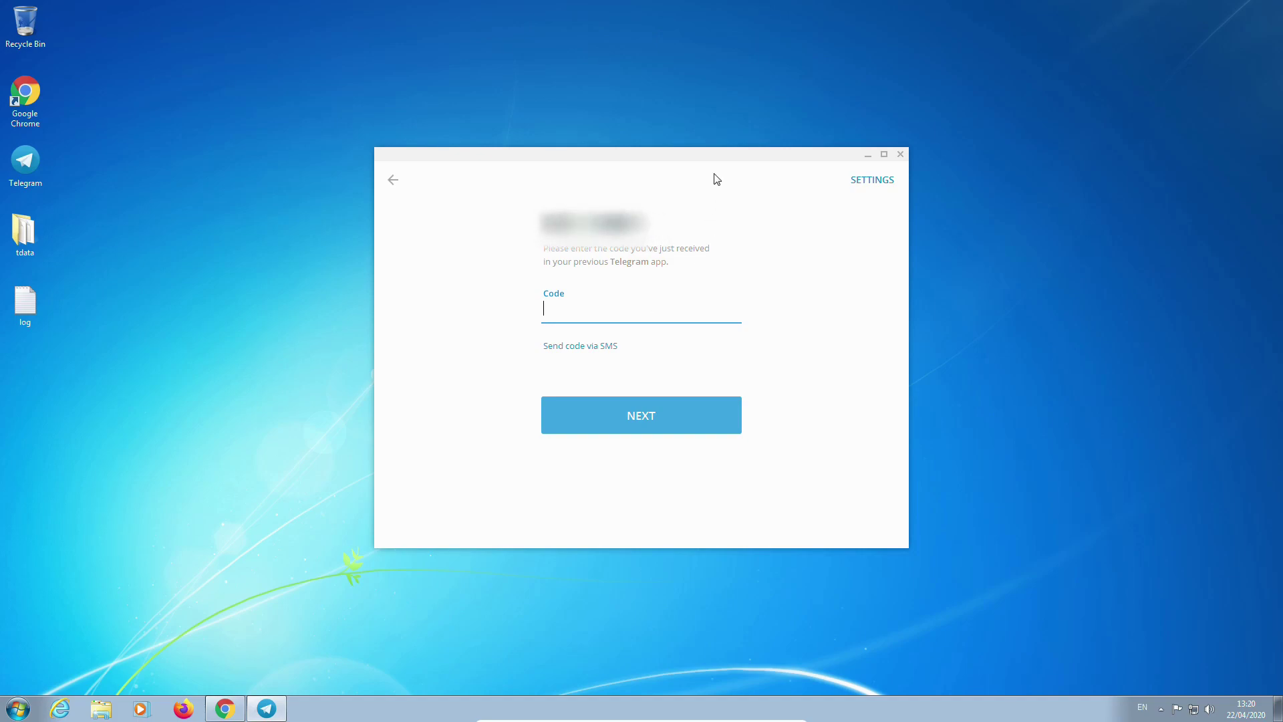
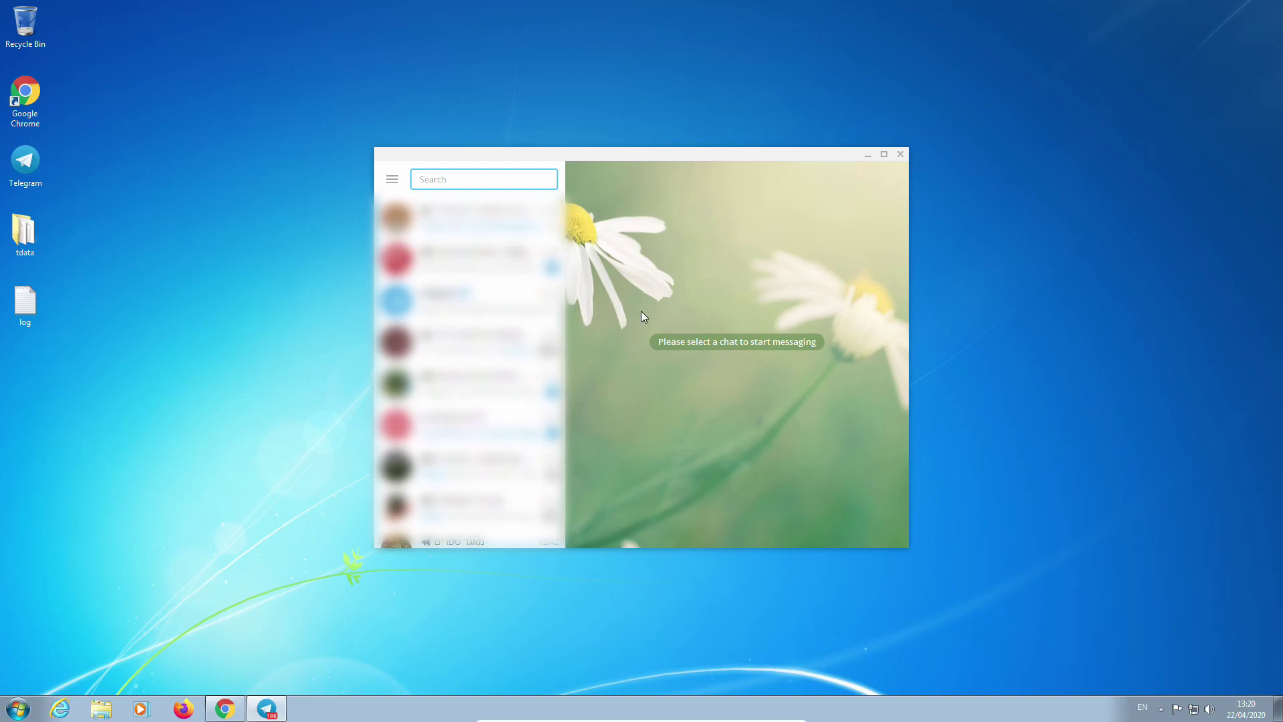
Close the portable Telegram window, quit it from the tray icon's menu, and return to Chrome.
left_click(901, 155)
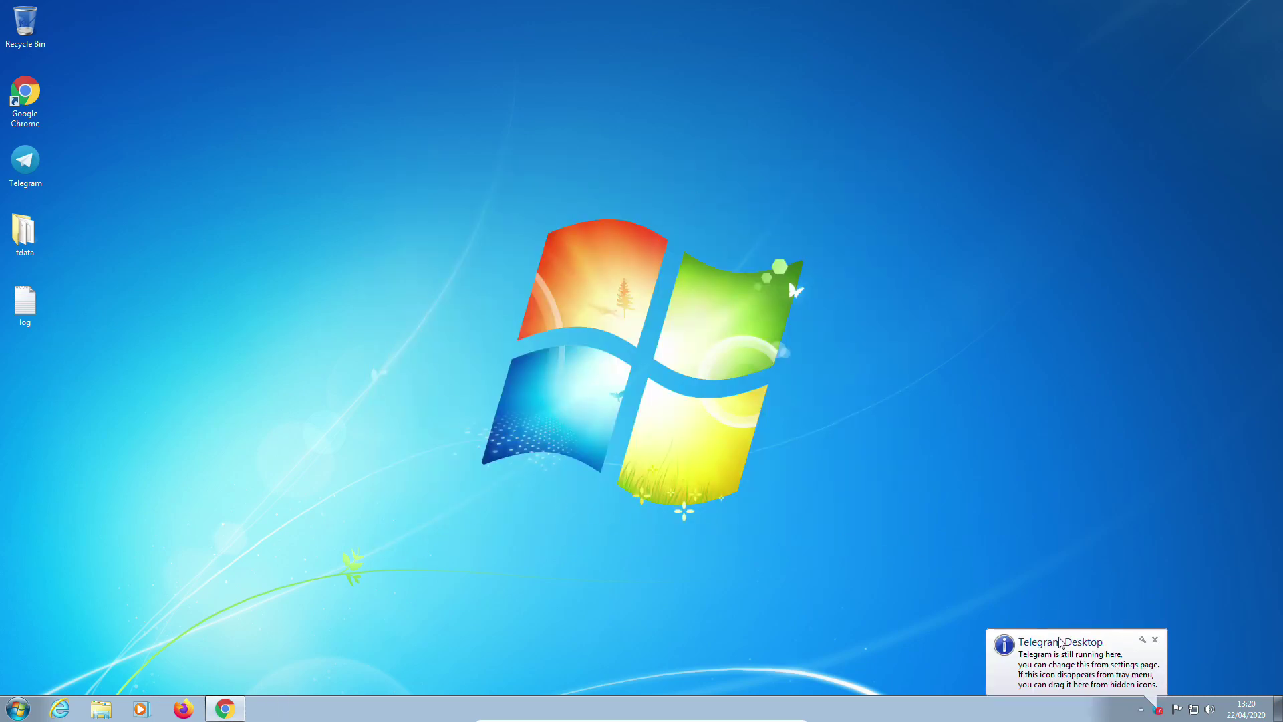
left_click(1161, 710)
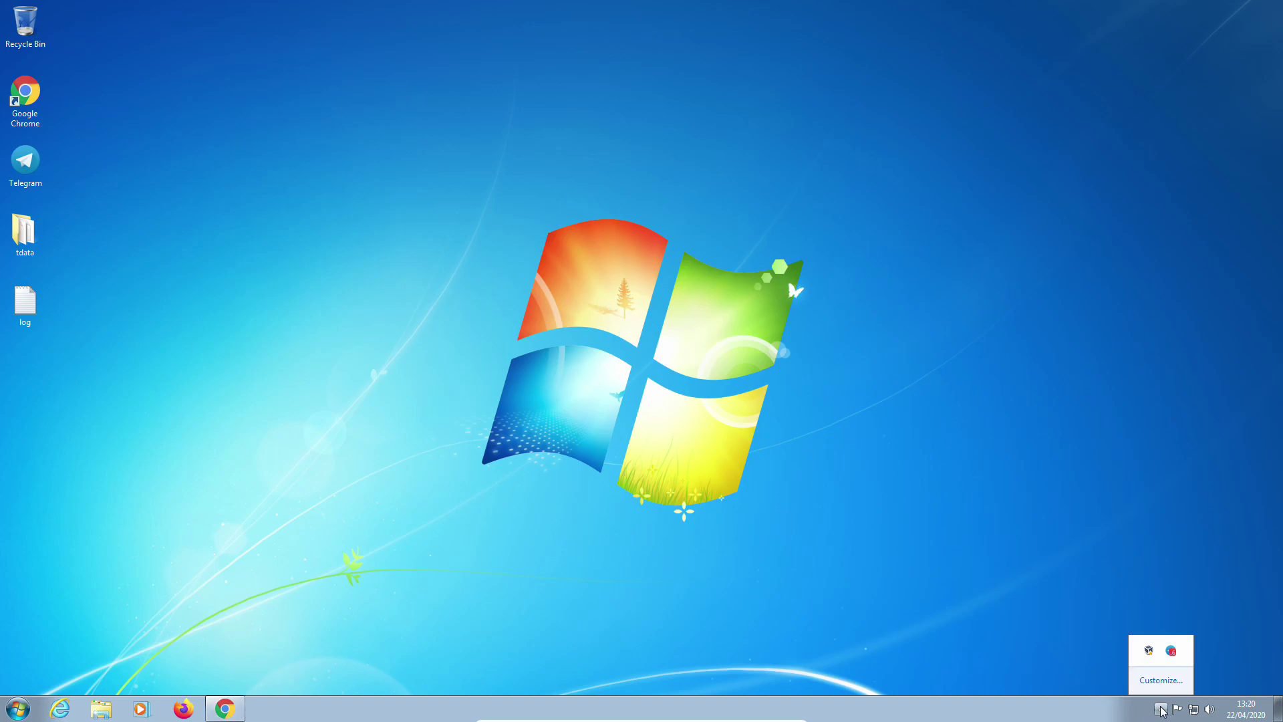
right_click(1172, 650)
left_click(1122, 640)
left_click(224, 709)
Download the Windows installer tsetup.2.0.1.exe and run it past the security prompt.
left_click(528, 405)
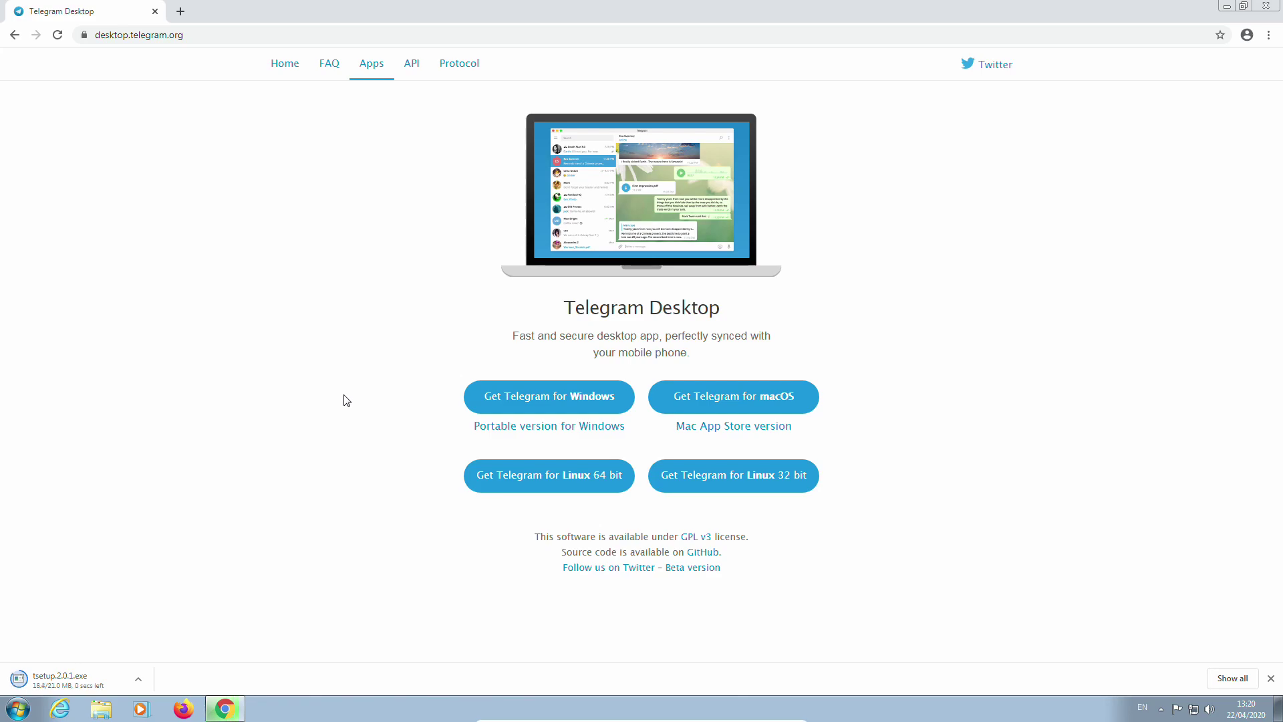
left_click(63, 680)
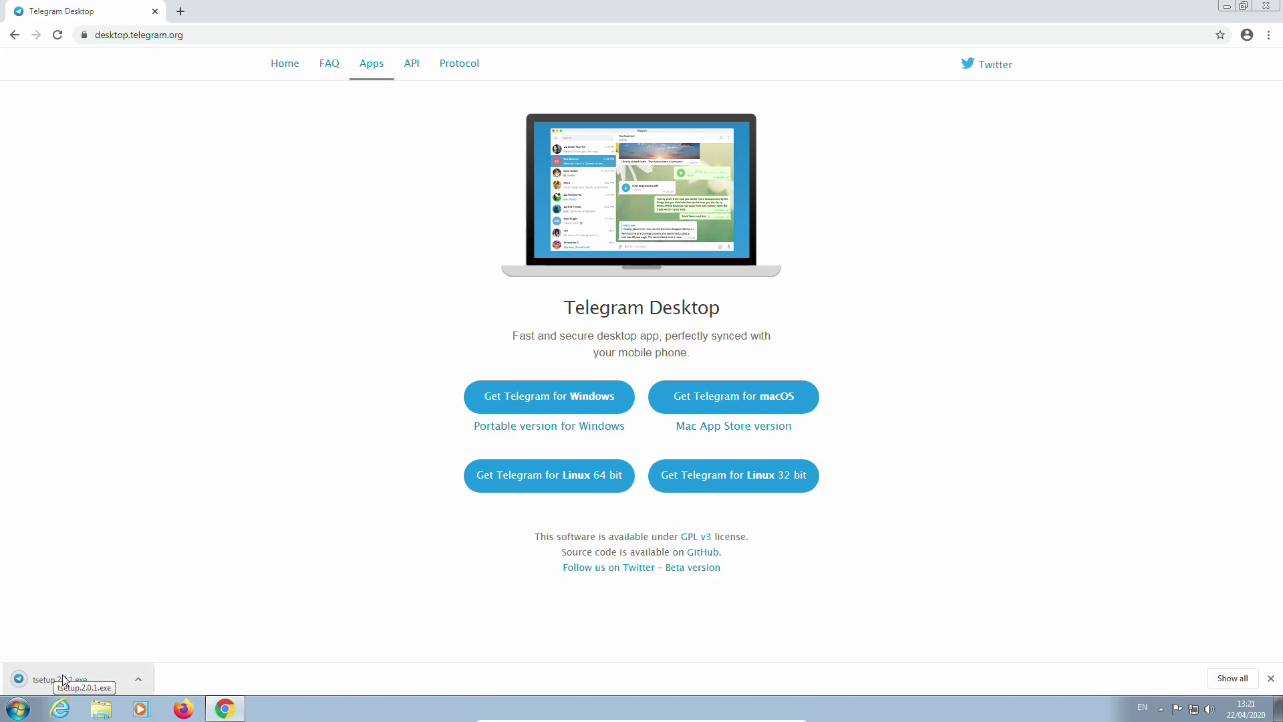
left_click(679, 364)
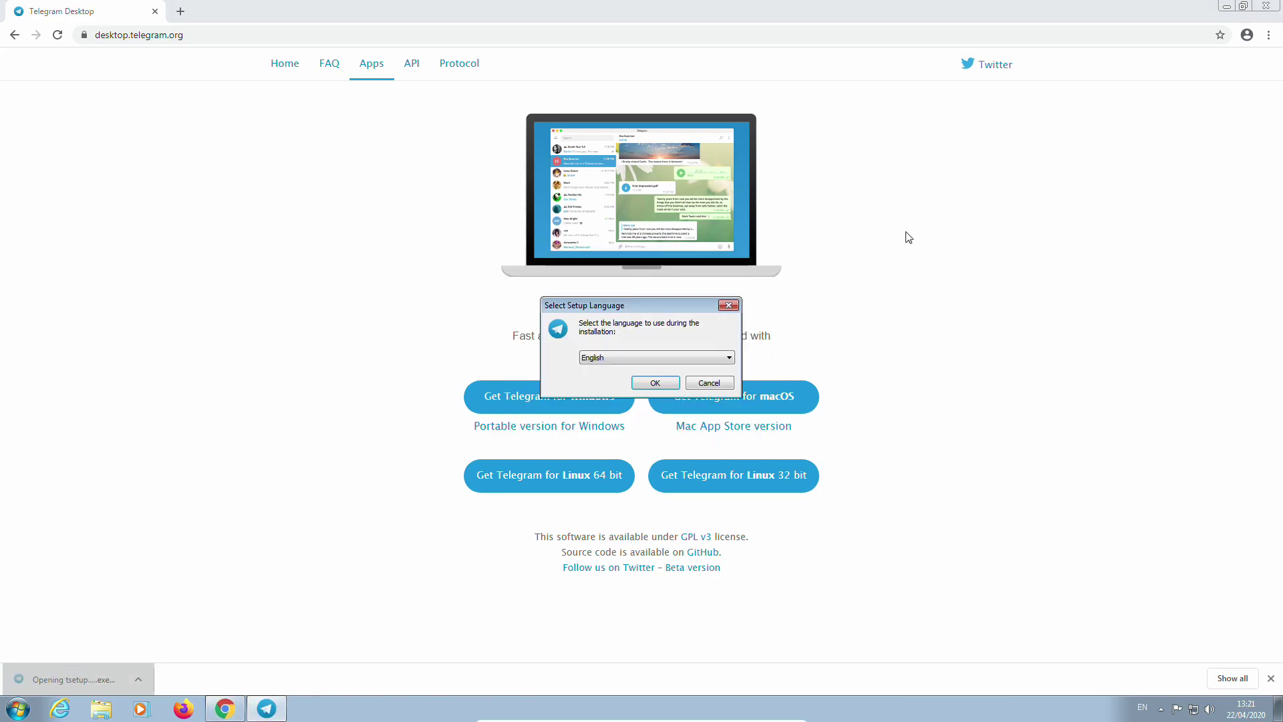
left_click(1226, 6)
Install Telegram Desktop in English with the default folders and desktop shortcut.
left_click(643, 383)
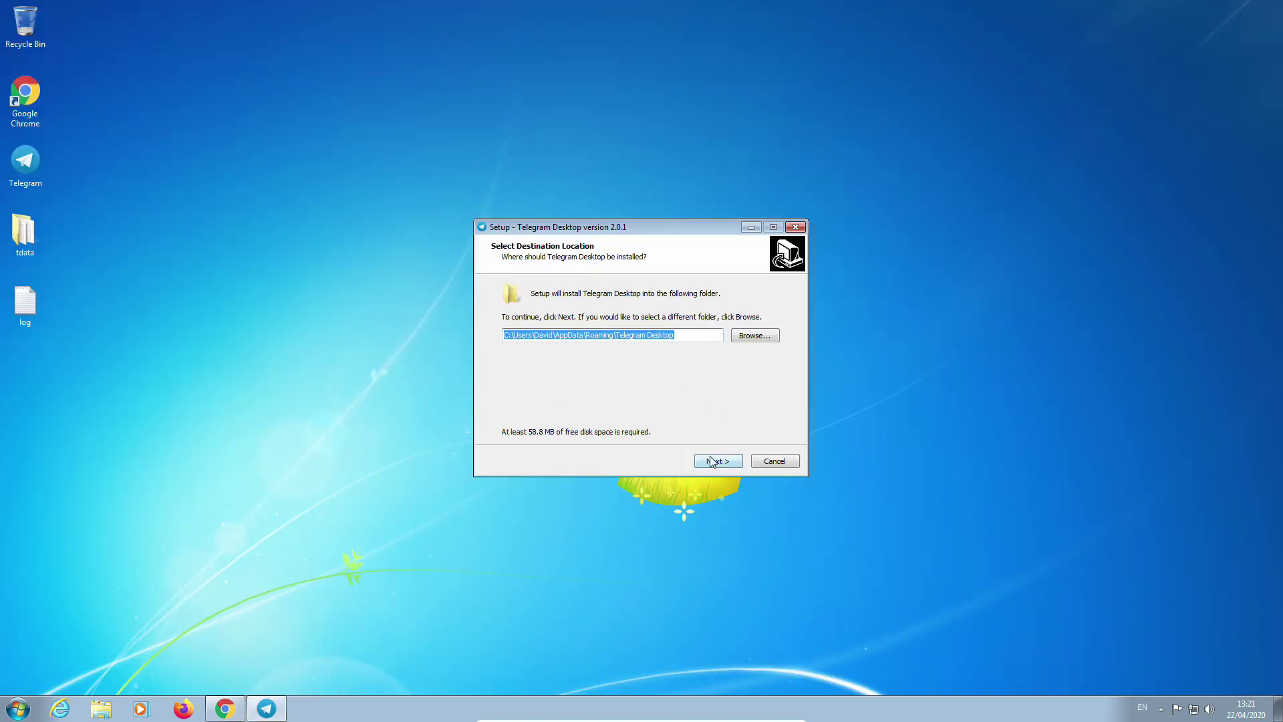
left_click(711, 462)
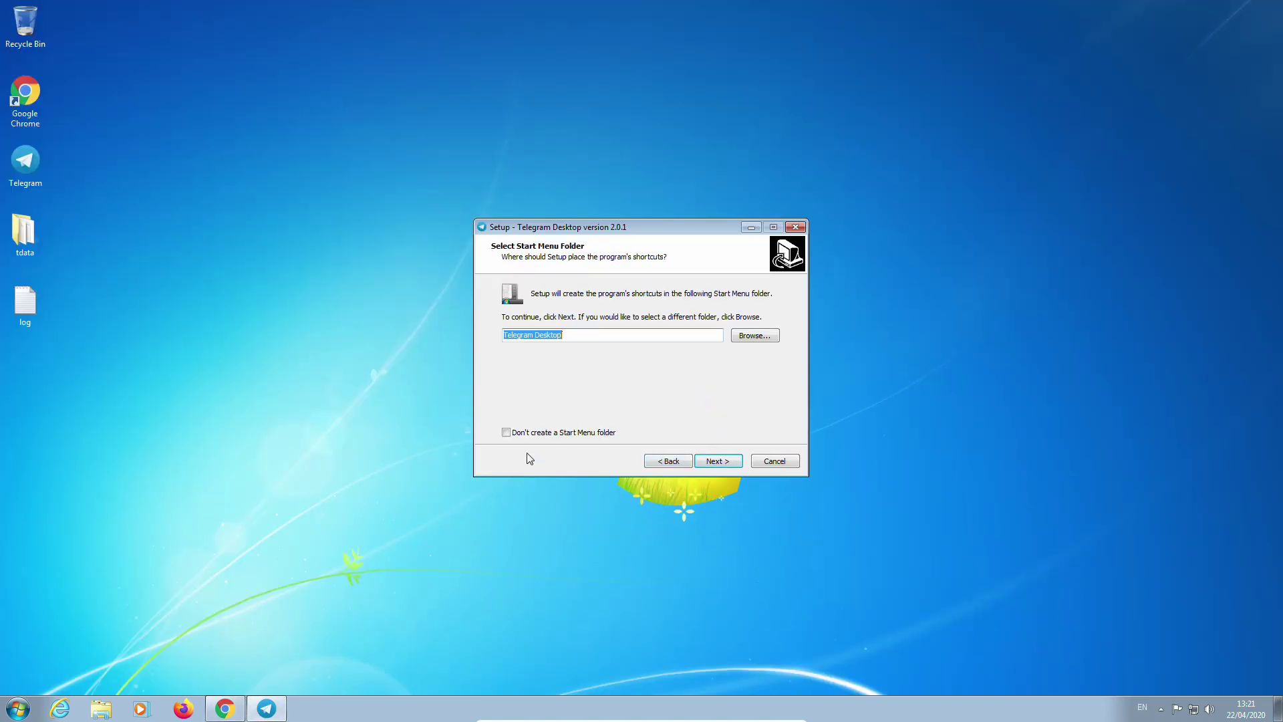
left_click(717, 461)
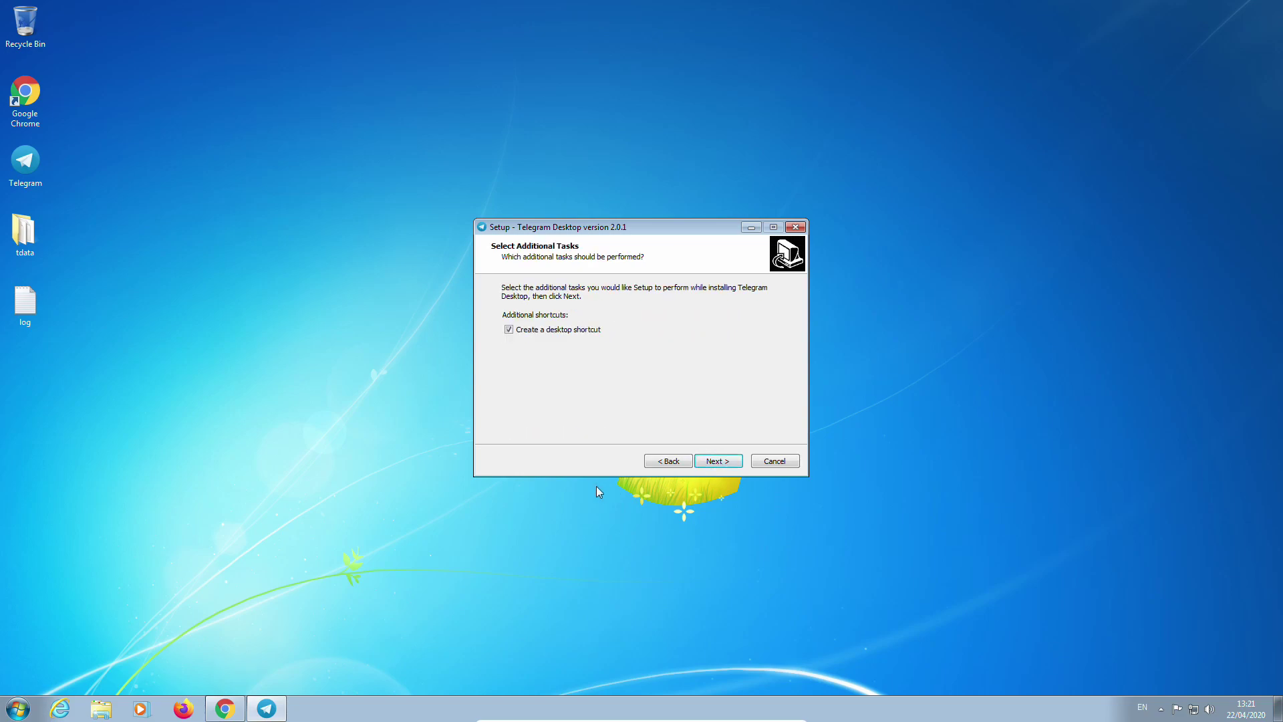
left_click(718, 461)
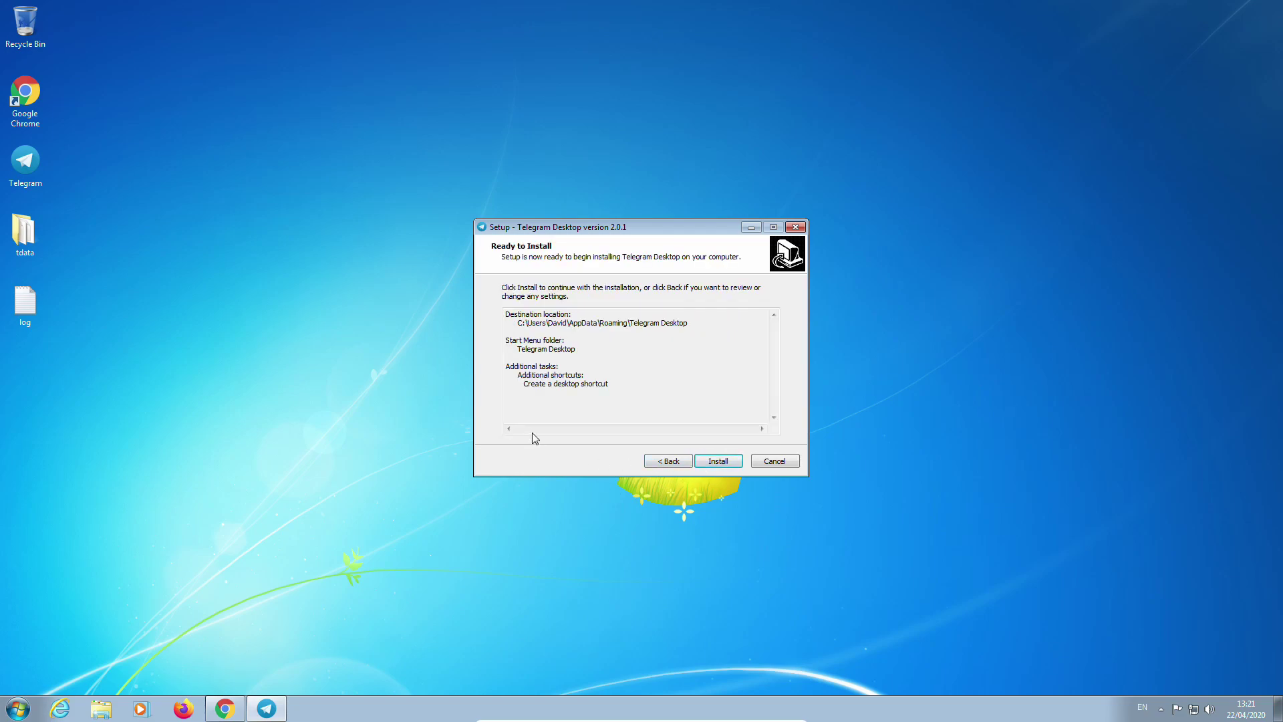
left_click(717, 461)
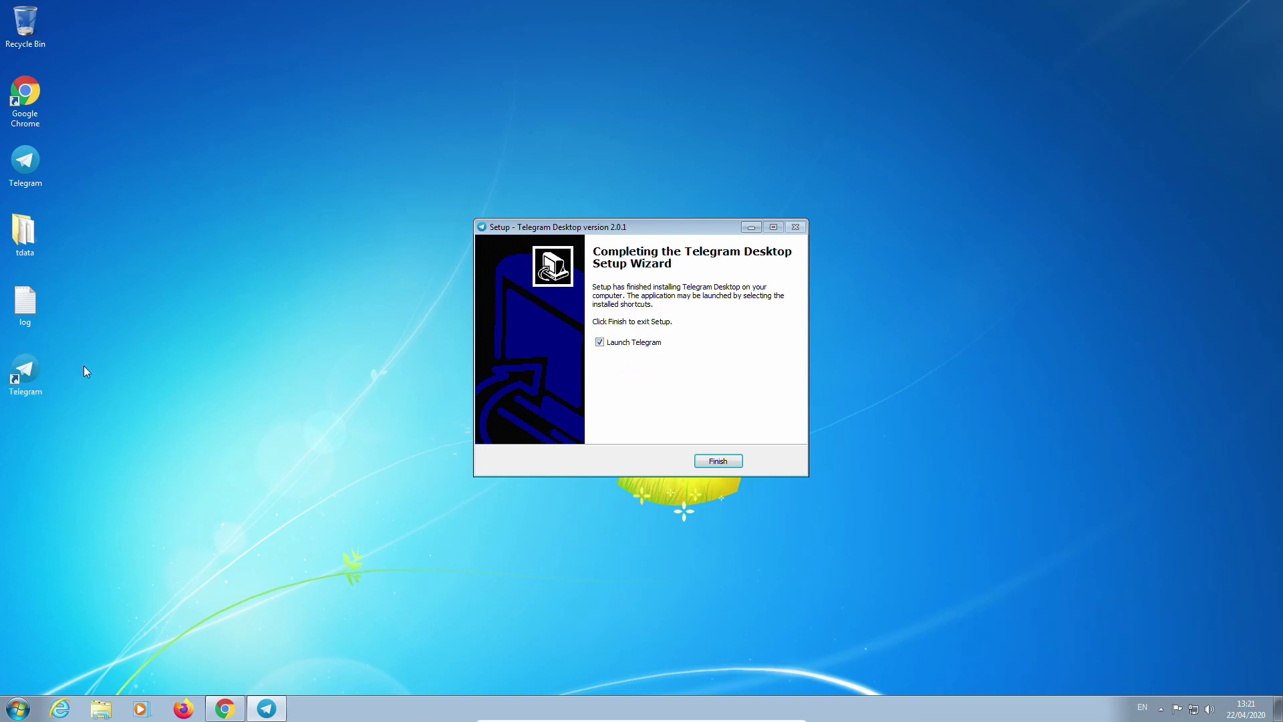
Launch the installed Telegram Desktop and sign in with the phone number and login code.
left_click(709, 460)
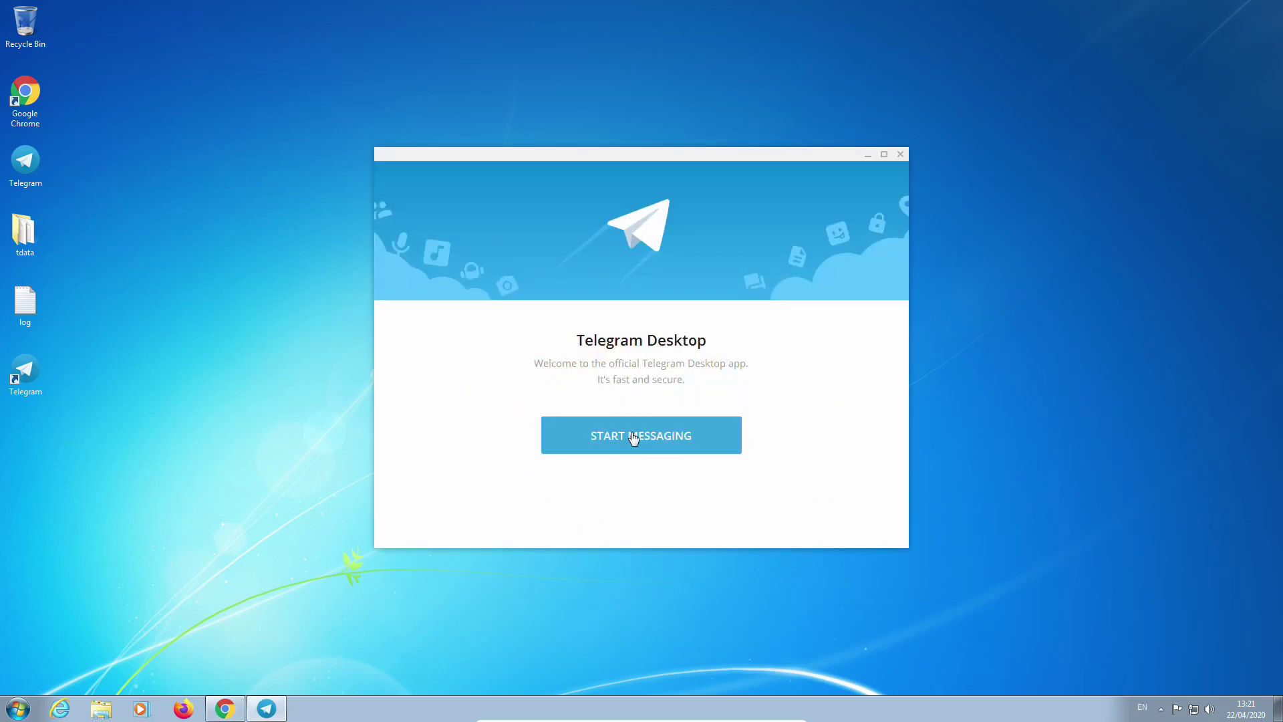
left_click(634, 438)
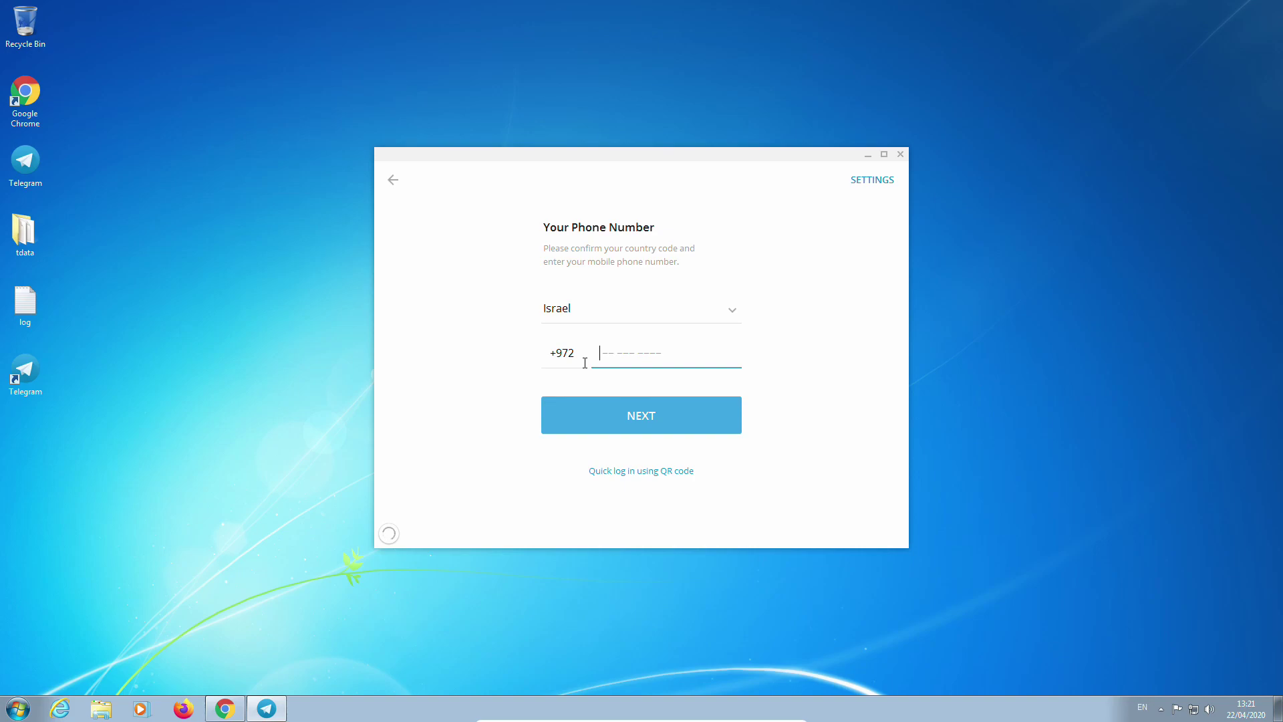
left_click(634, 417)
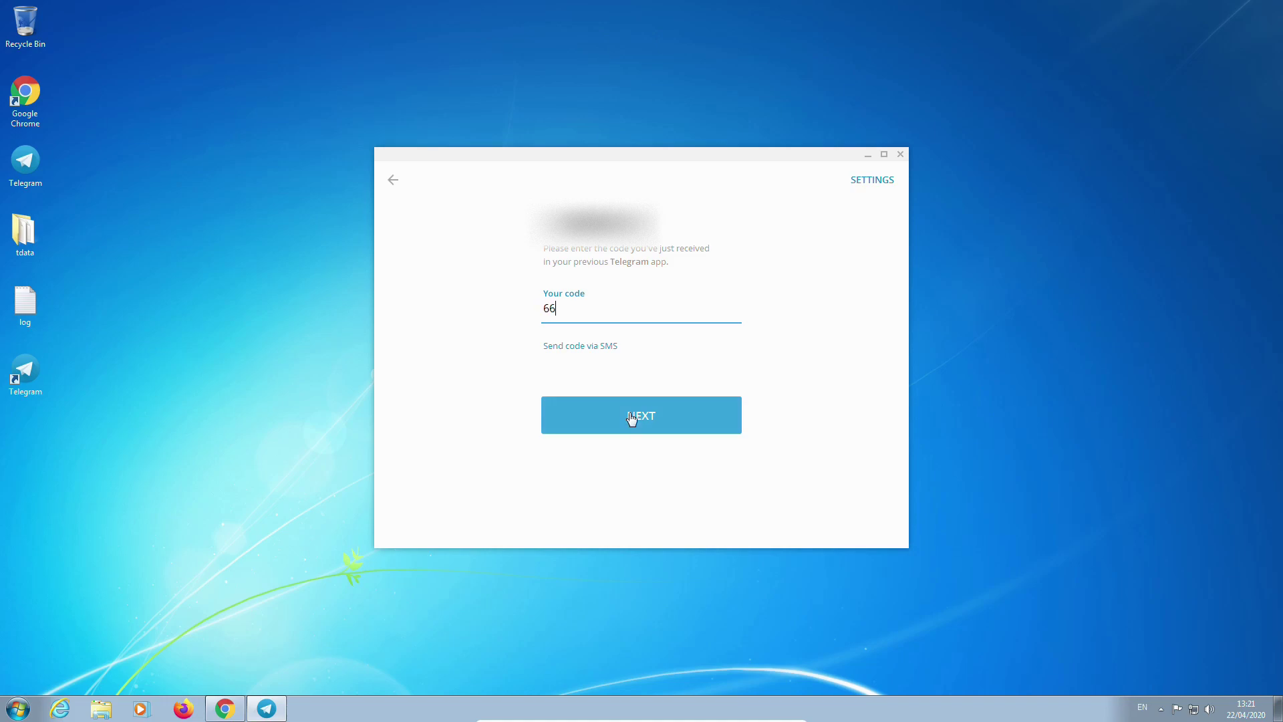
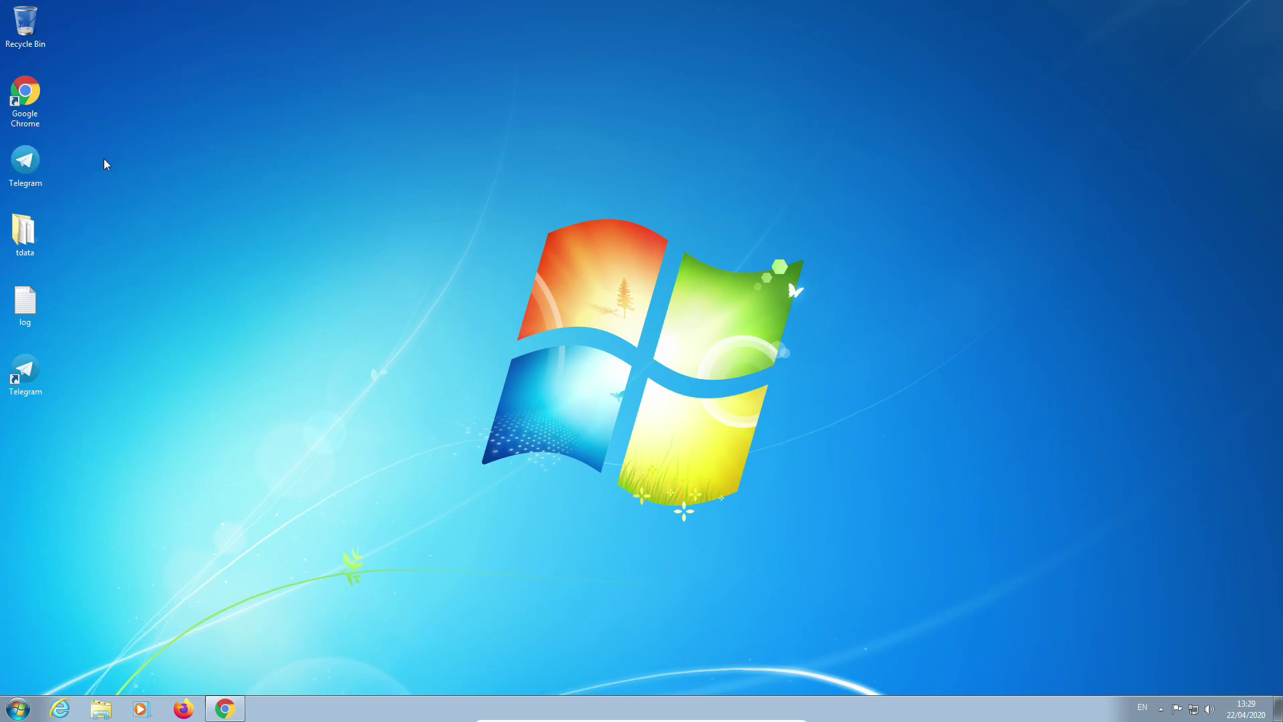
Create a desktop folder named 'Telegram' and move the Telegram app, tdata and log into it.
left_click_drag(70, 179, 21, 323)
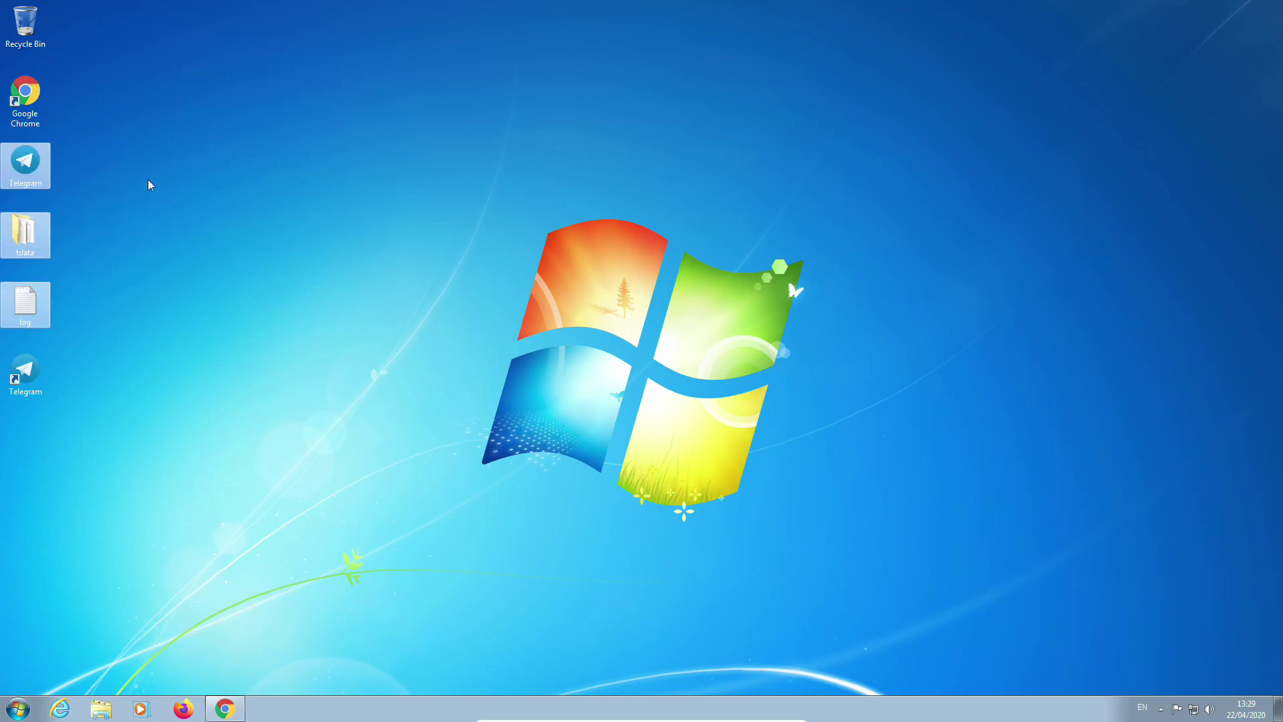
left_click(34, 366)
right_click(208, 152)
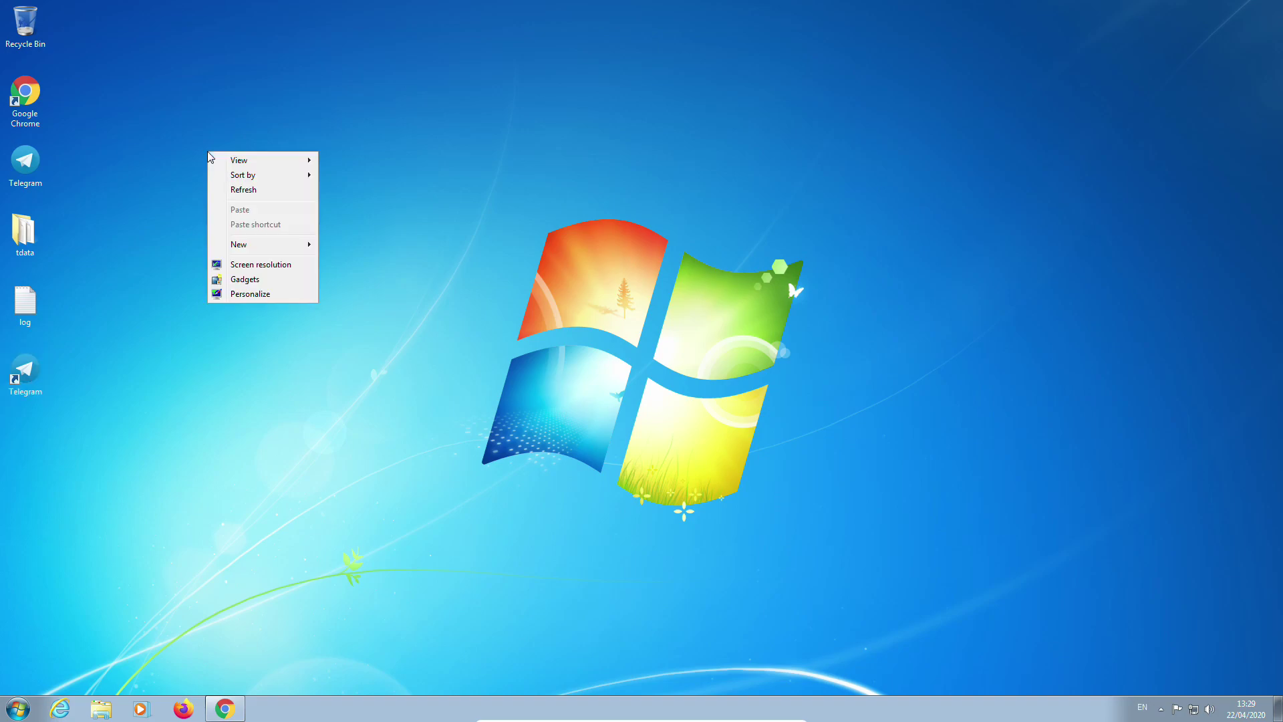
mouse_move(275, 244)
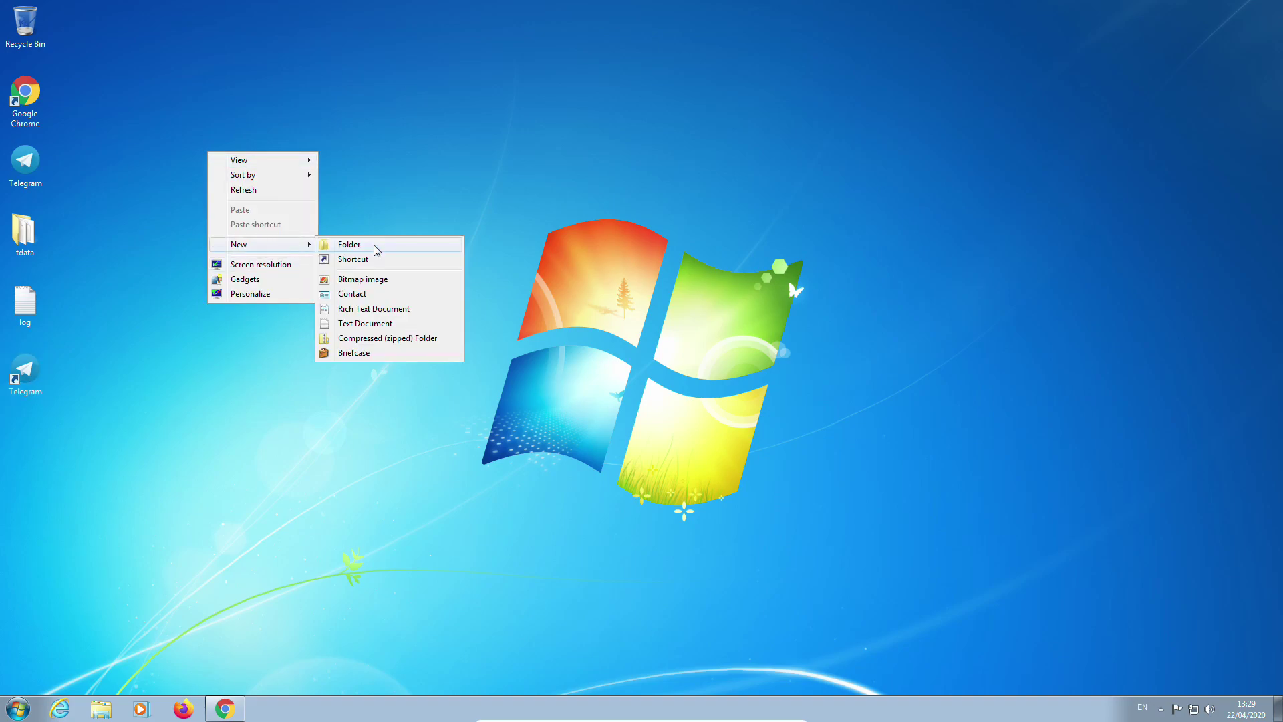
left_click(375, 245)
type("Telegram")
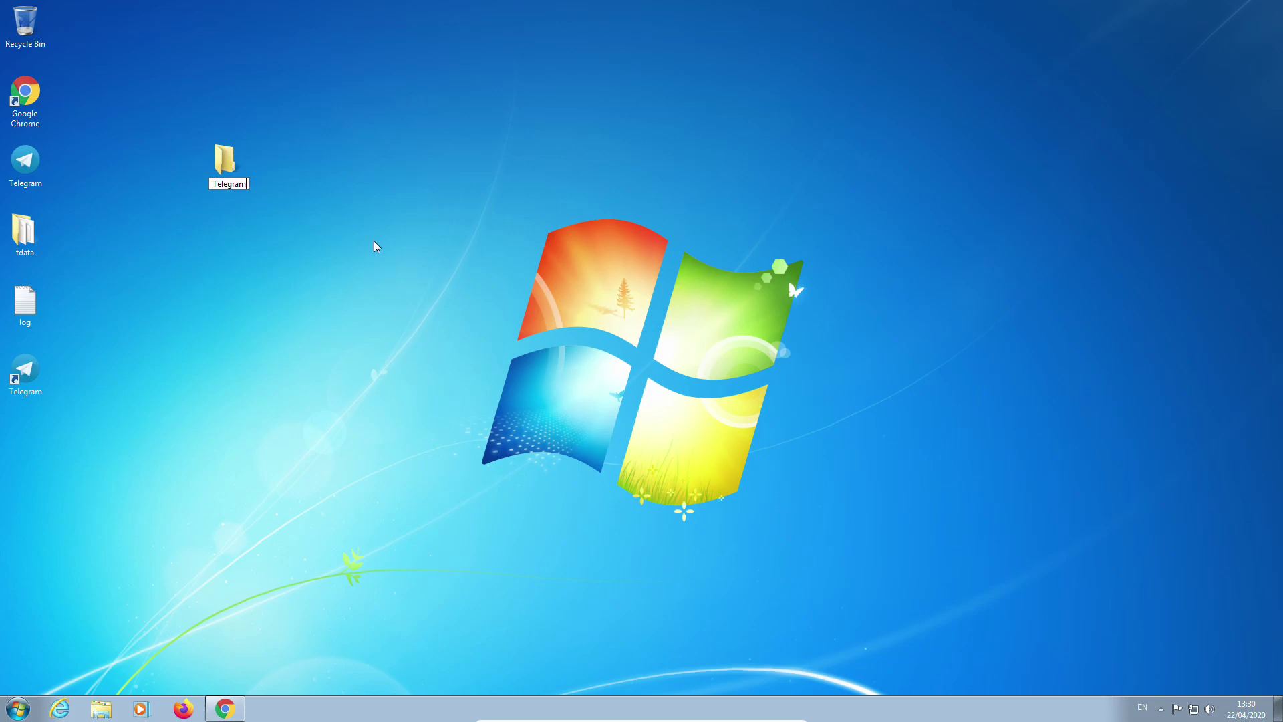
key("Return")
left_click_drag(66, 155, 20, 314)
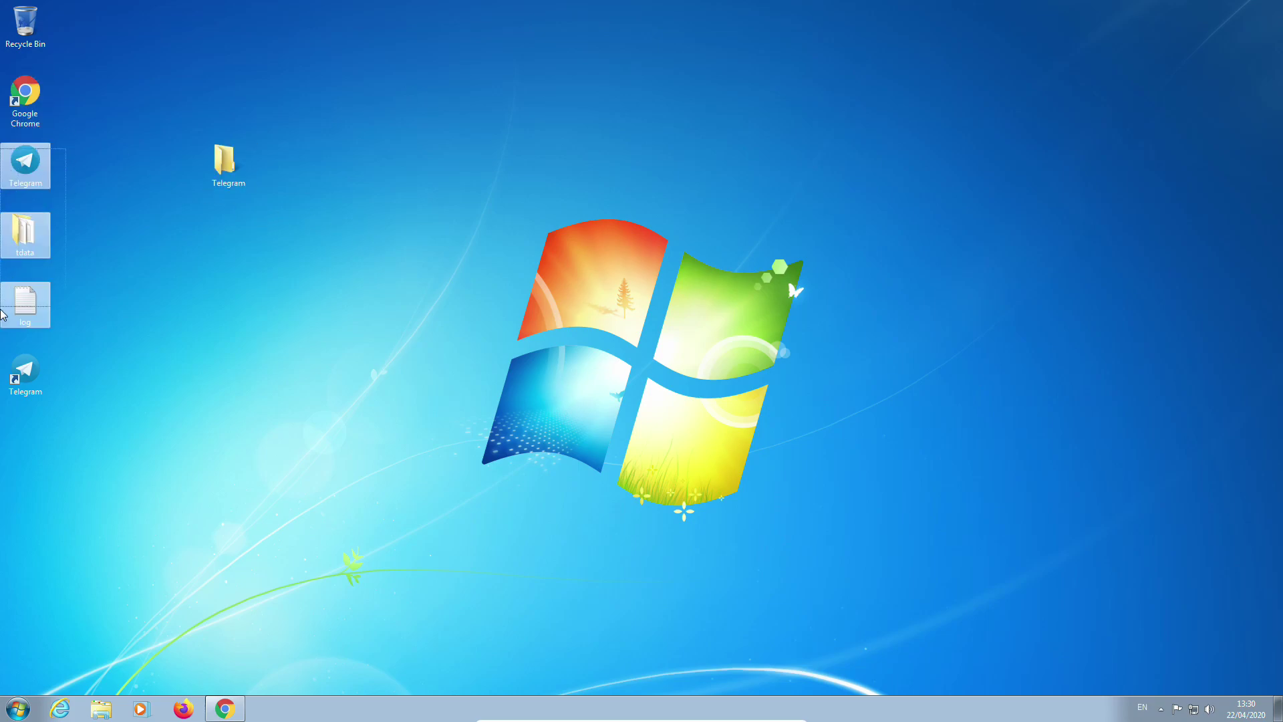
mouse_move(27, 166)
left_mouse_down()
mouse_move(214, 219)
mouse_move(231, 171)
mouse_move(173, 184)
mouse_move(30, 171)
left_mouse_up()
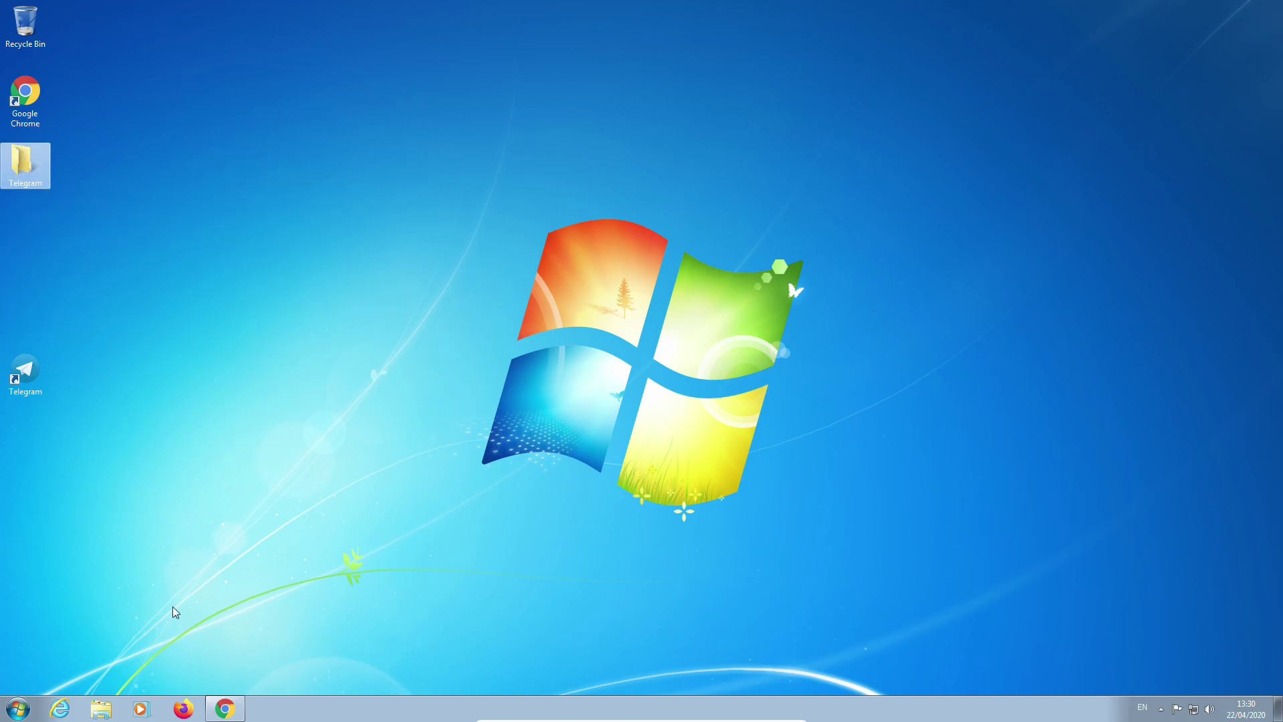
Move the desktop Telegram folder into Local Disk (C:).
left_click(101, 710)
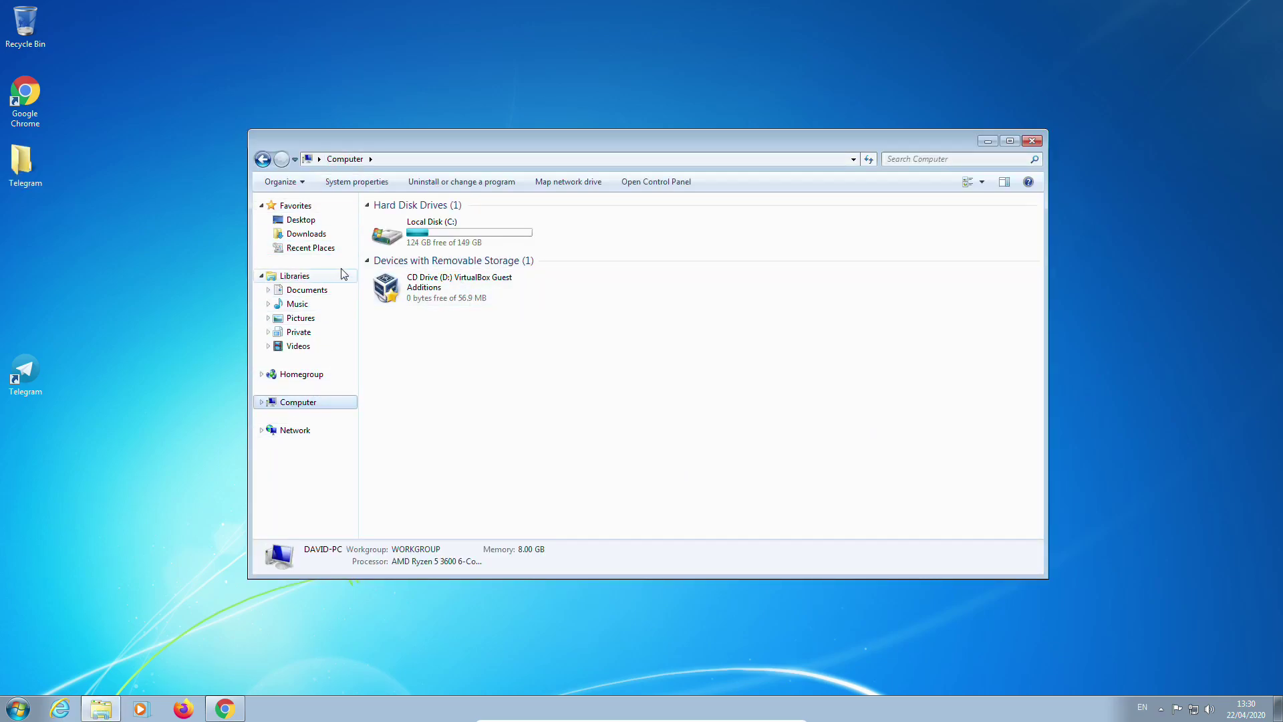
double_click(441, 229)
left_click_drag(23, 165, 401, 320)
Send a desktop shortcut of C:\Telegram\Telegram.exe to the desktop and close Explorer.
double_click(399, 291)
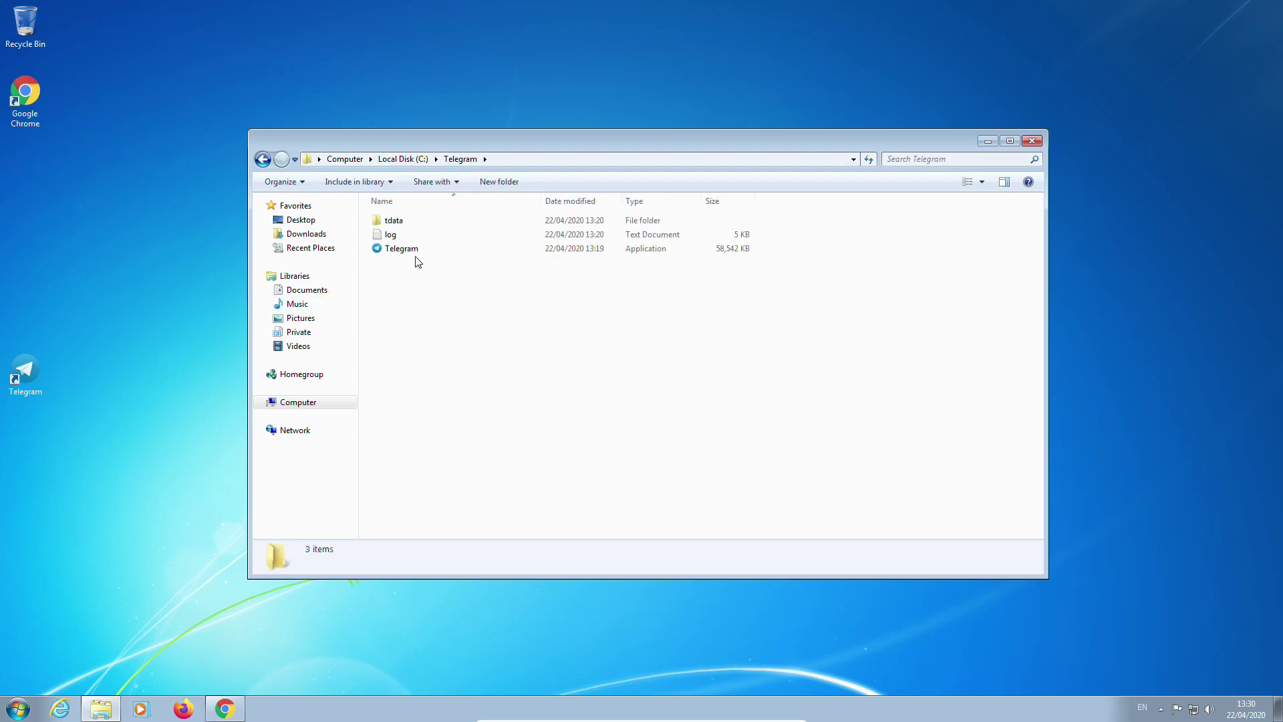
left_click(399, 251)
right_click(399, 252)
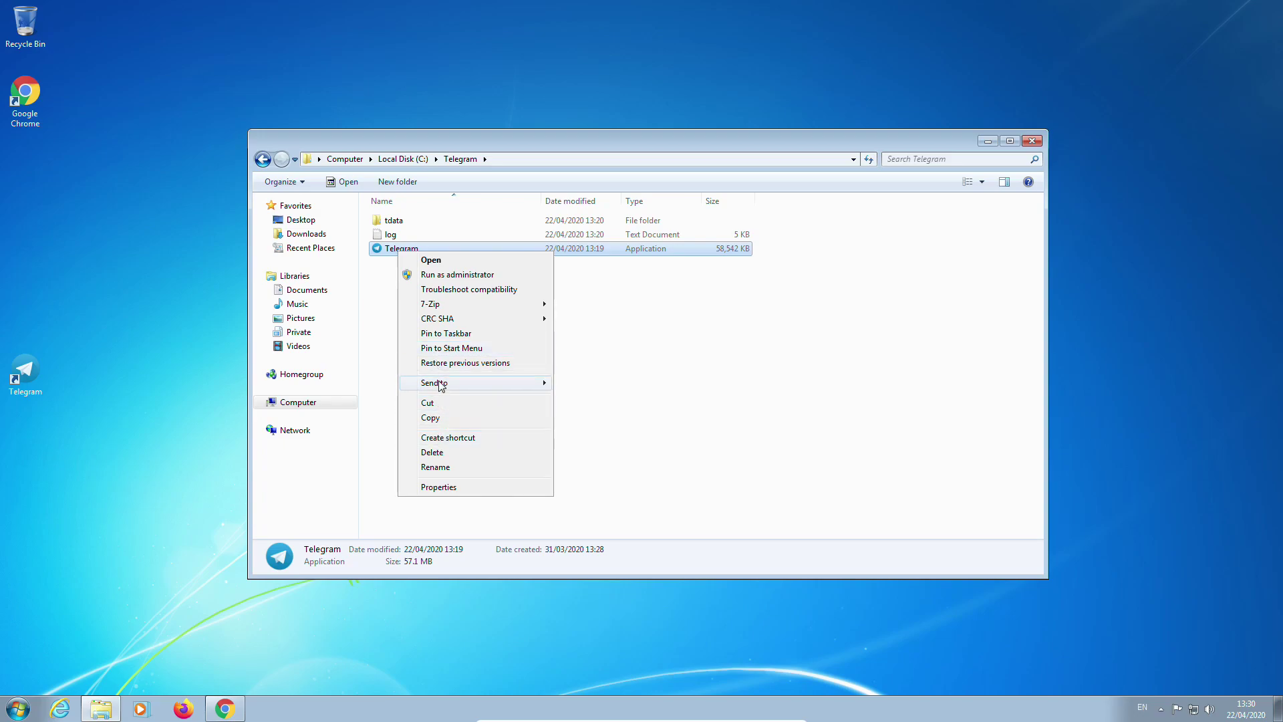
mouse_move(441, 384)
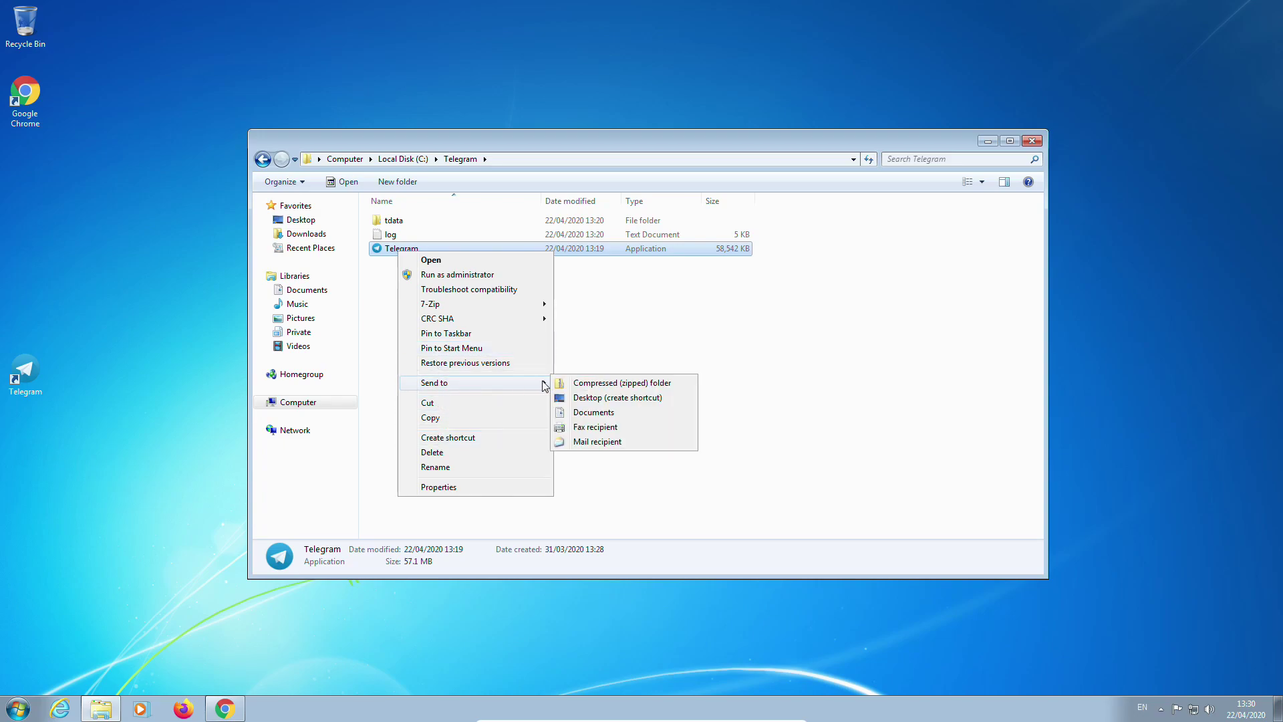
left_click(613, 400)
left_click(1032, 141)
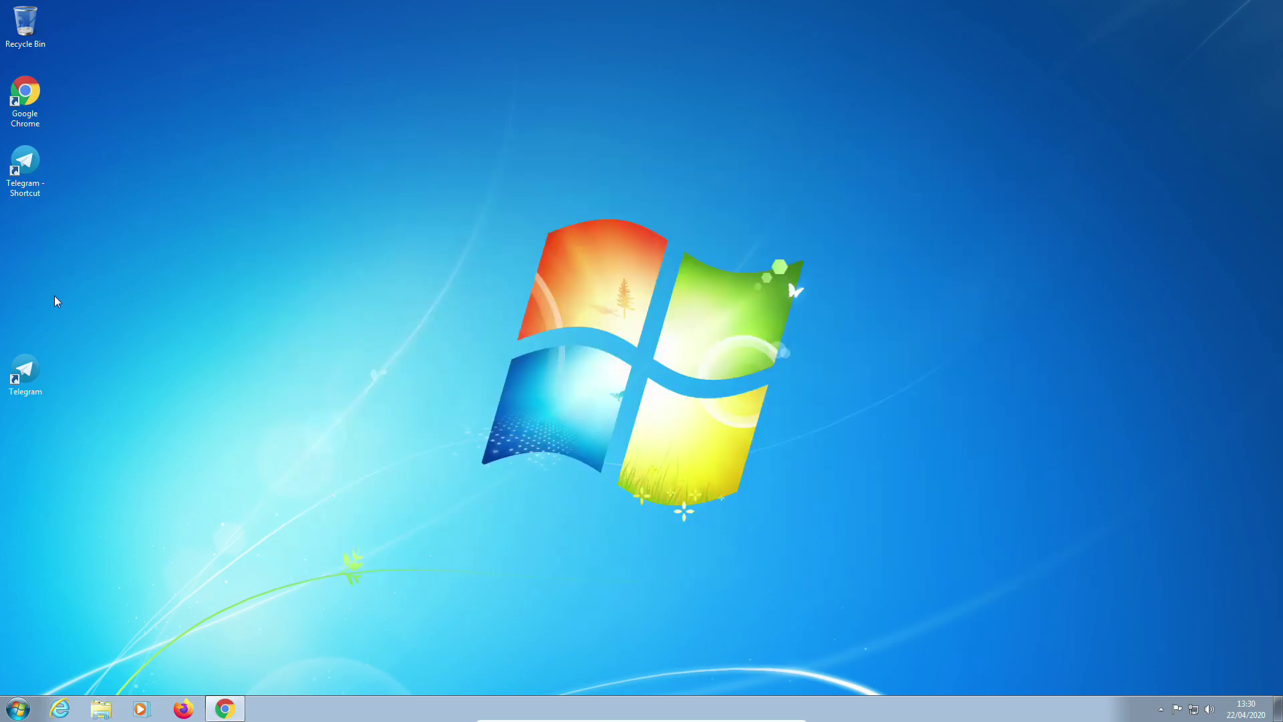
Launch portable Telegram from 'Telegram - Shortcut', allow it to run, and open Explorer.
left_click(30, 175)
double_click(37, 171)
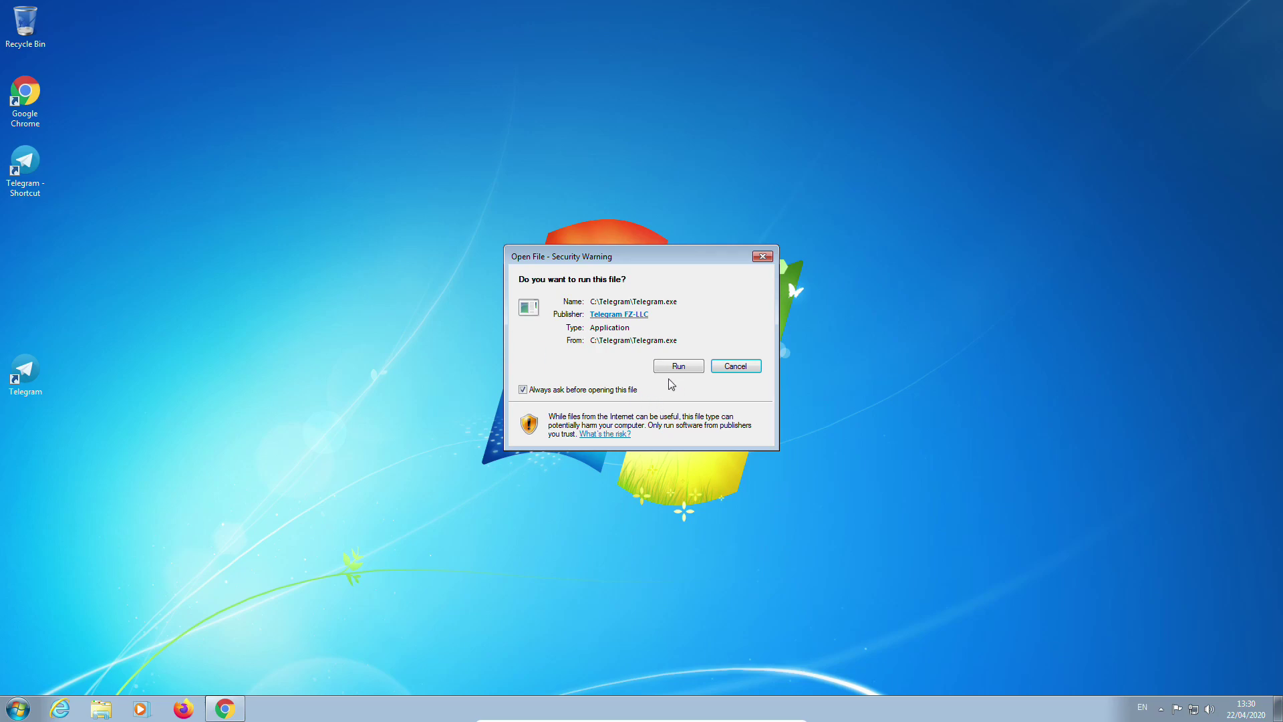
left_click(684, 367)
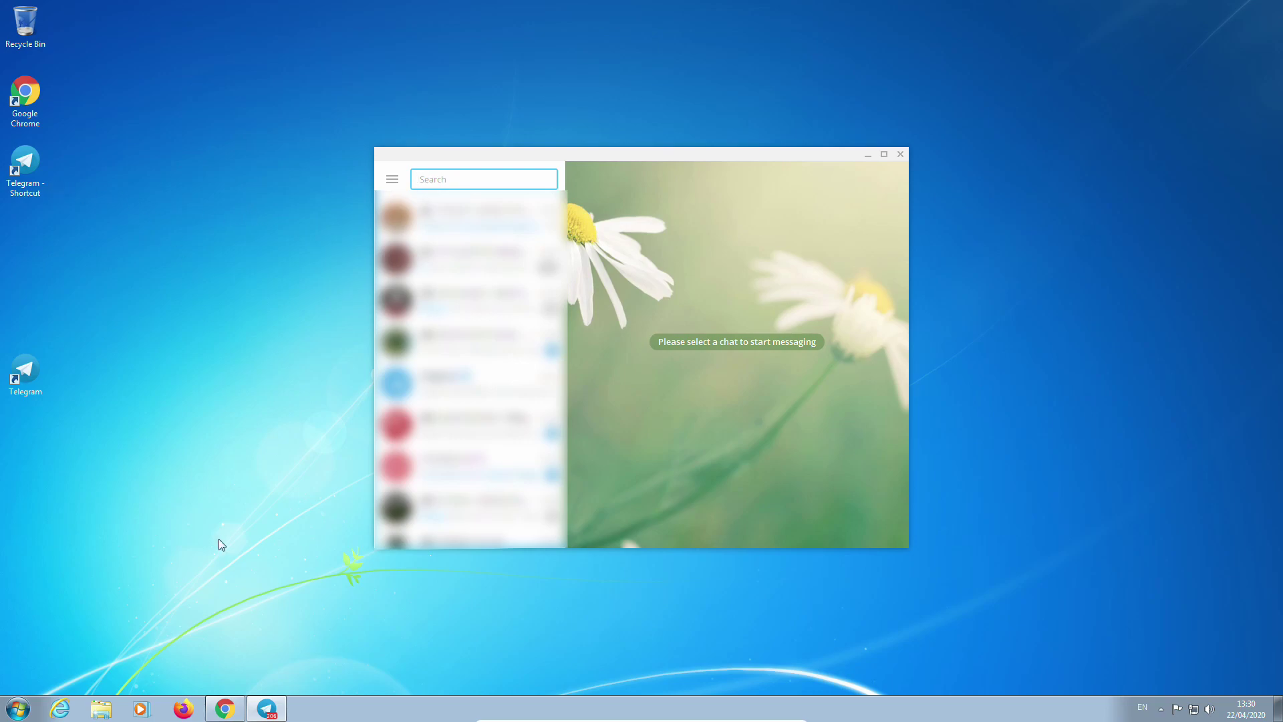
left_click(101, 708)
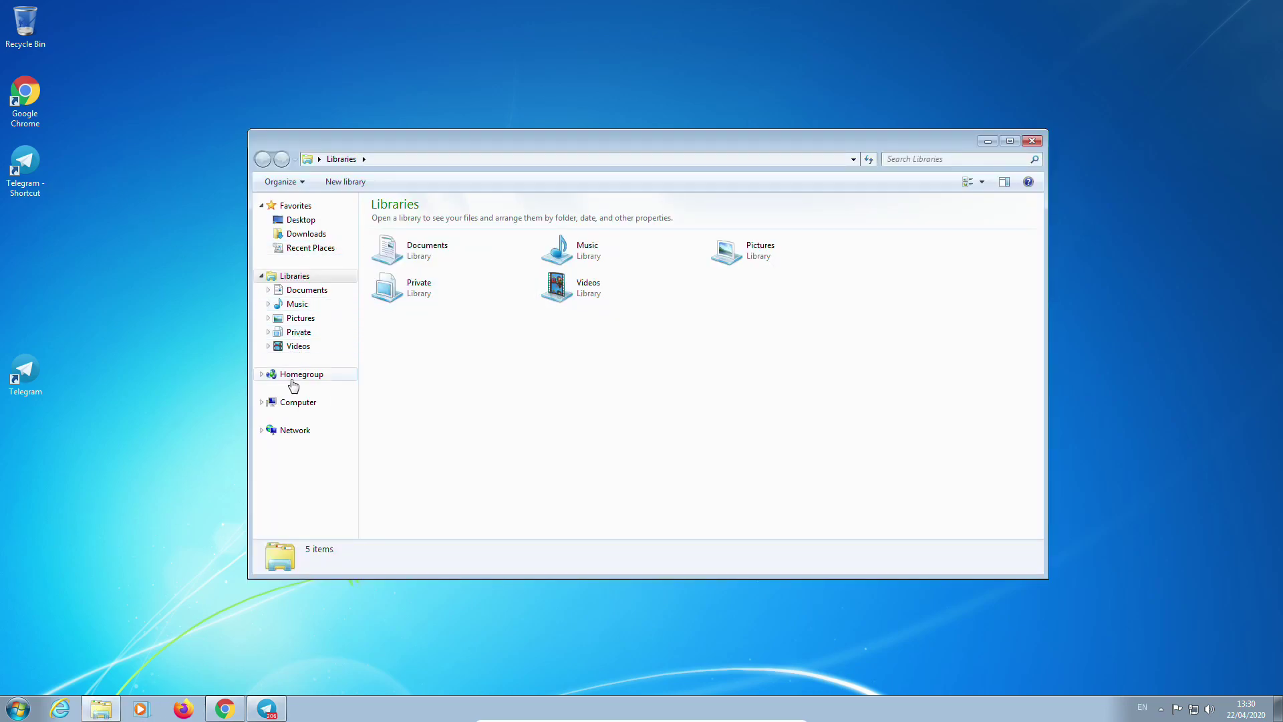
Verify the Telegram folder sits in Local Disk (C:), then close Explorer to reveal Telegram.
left_click(294, 404)
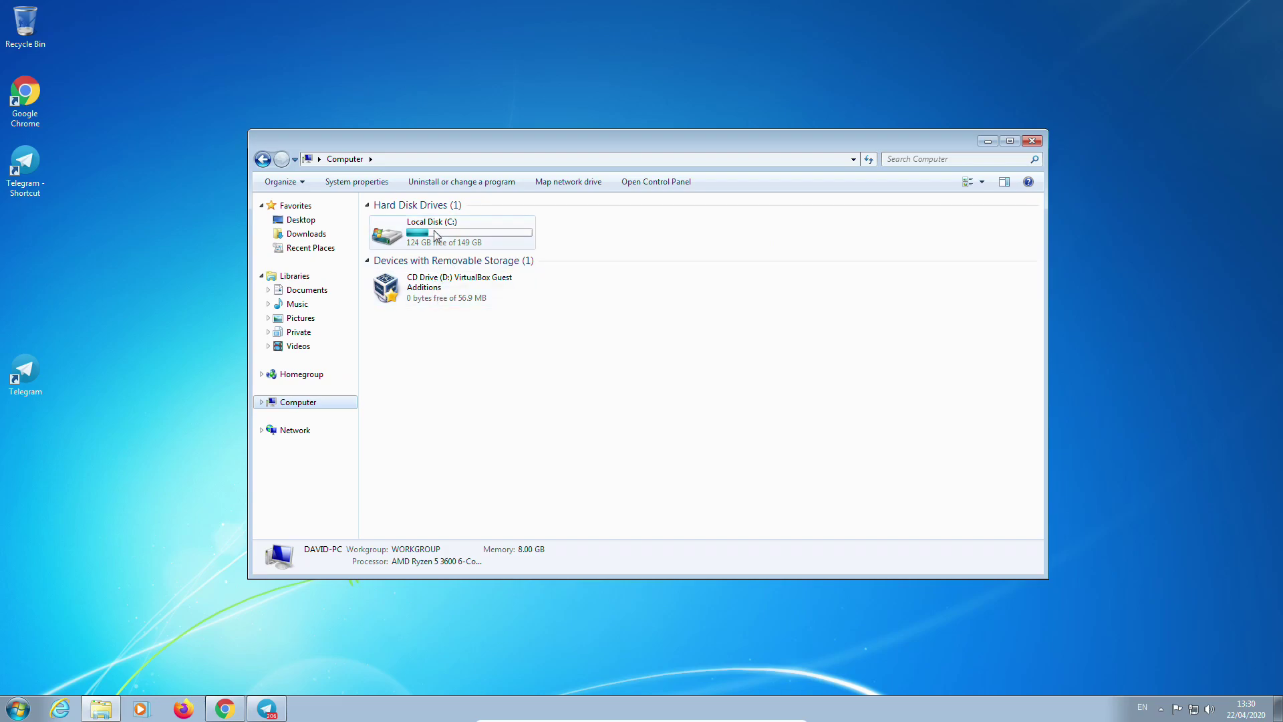
double_click(435, 236)
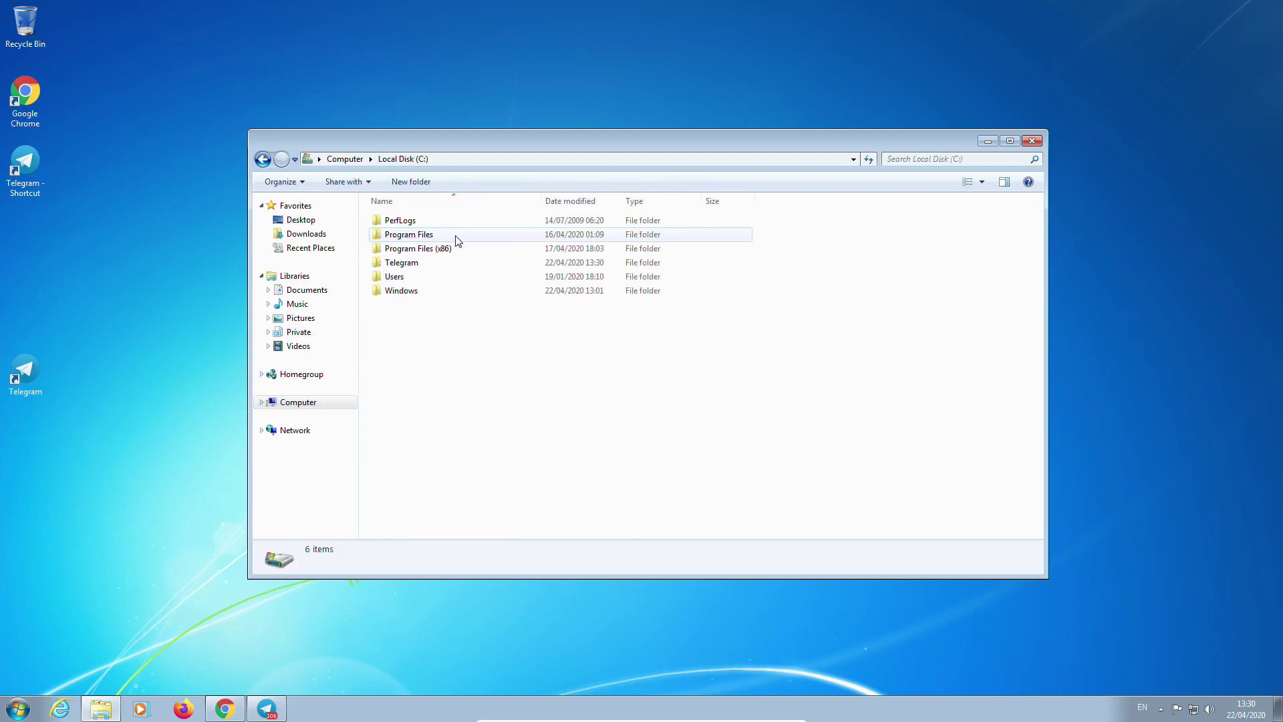
left_click(409, 264)
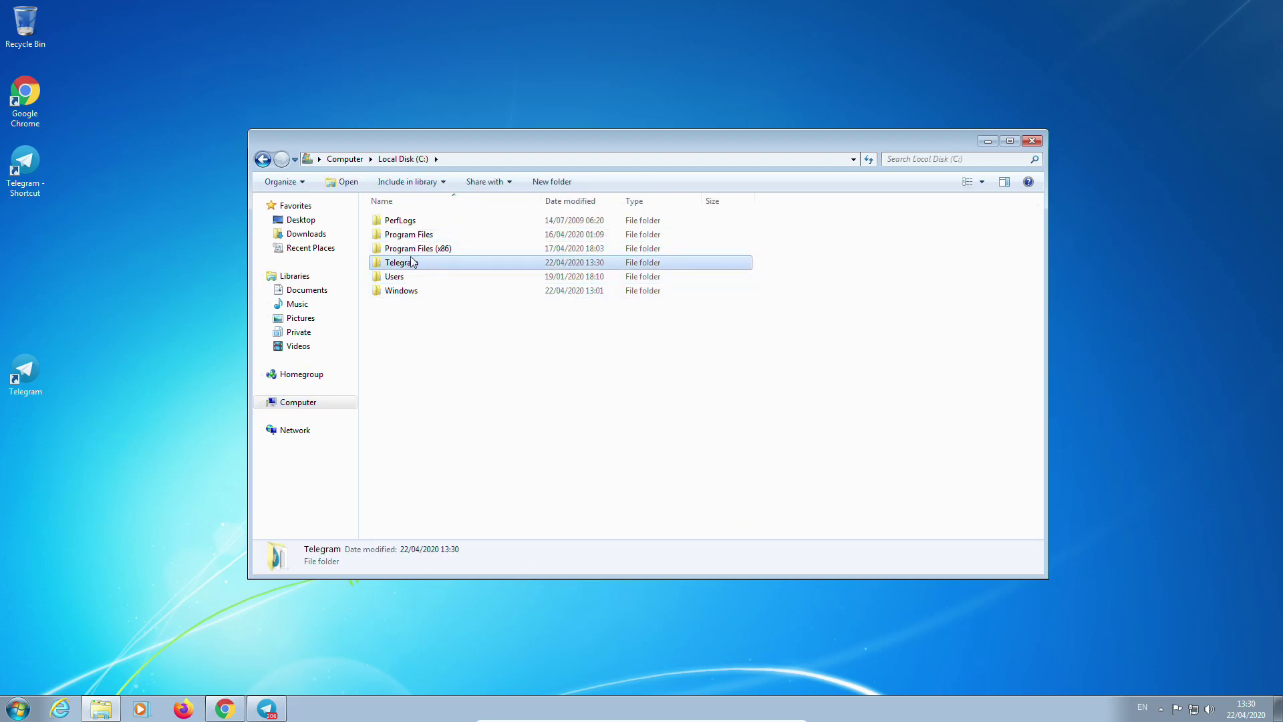
mouse_move(411, 262)
left_mouse_down()
mouse_move(538, 278)
mouse_move(418, 270)
left_mouse_up()
mouse_move(397, 269)
left_click(1036, 141)
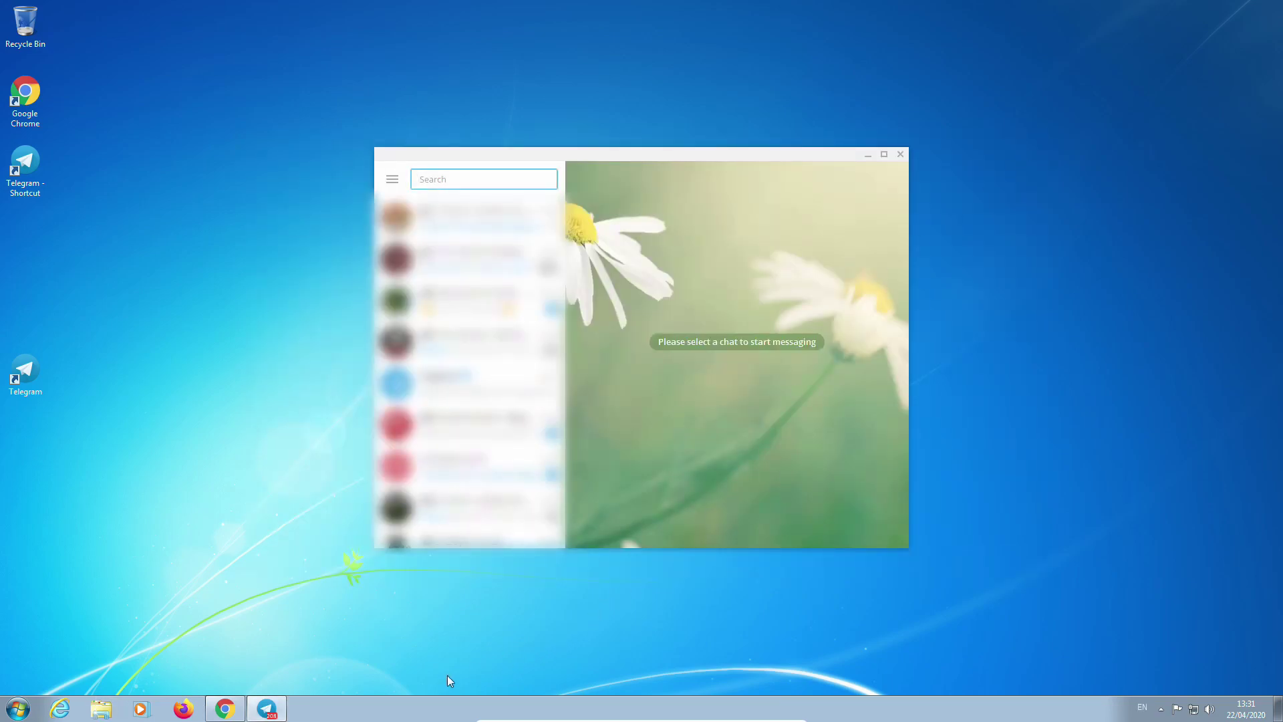